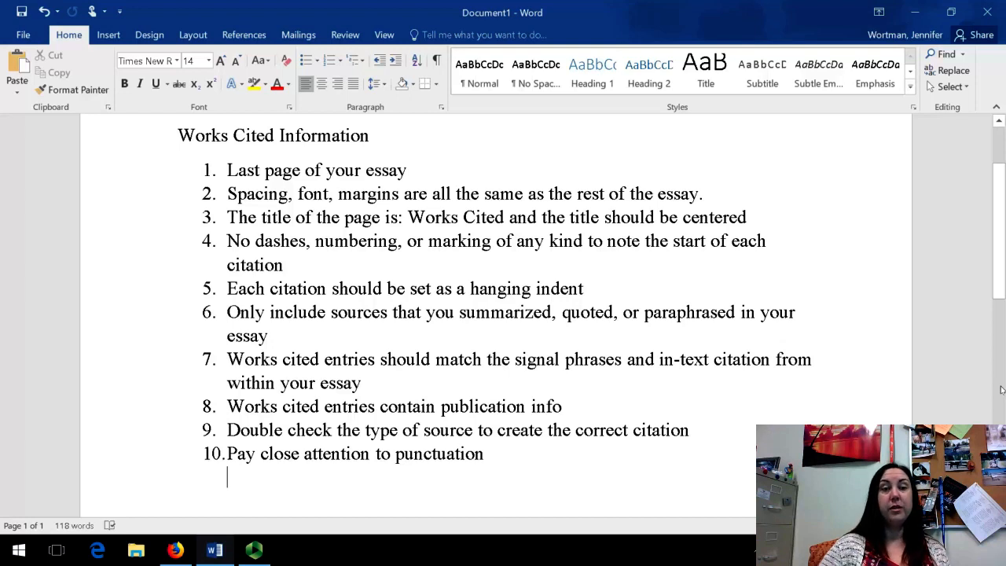
# Close the current notes document without saving and open a new blank document in Word
pyautogui.click(984, 8)
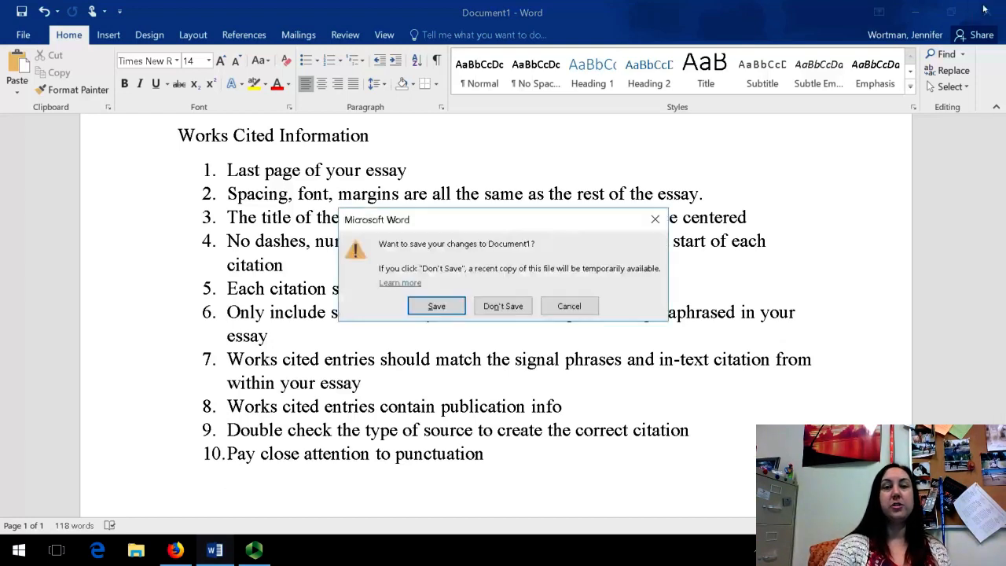
pyautogui.click(503, 306)
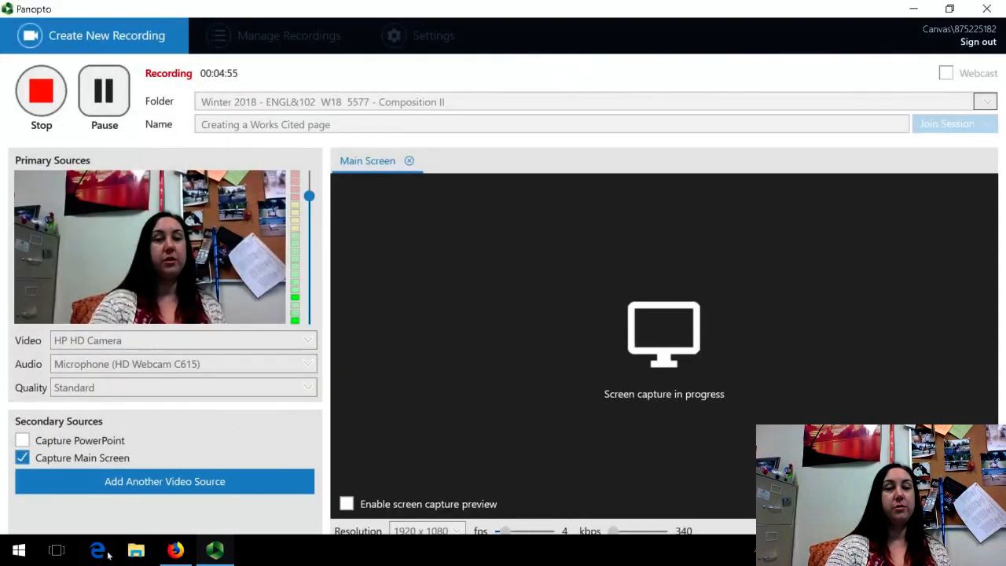
pyautogui.click(19, 550)
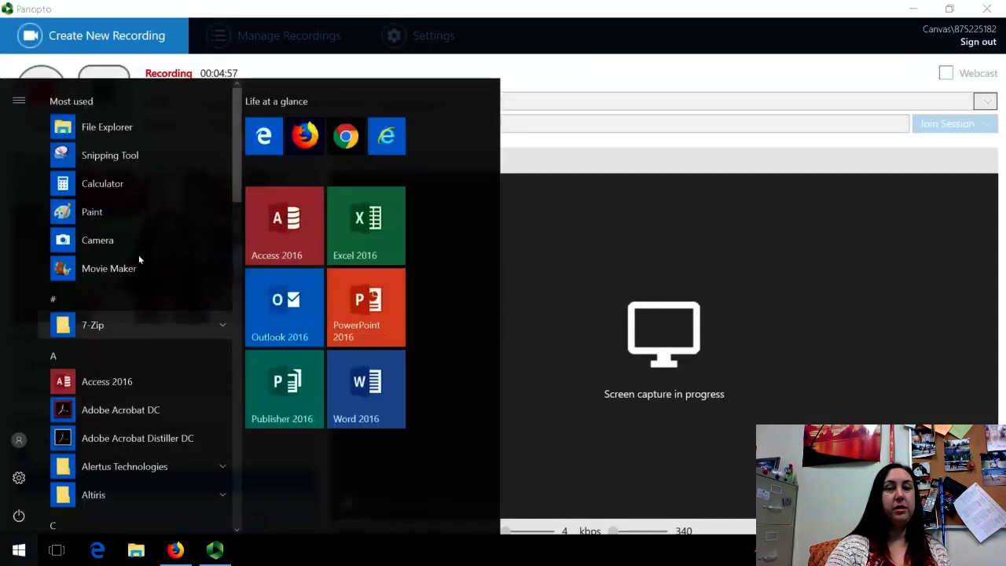
pyautogui.click(389, 376)
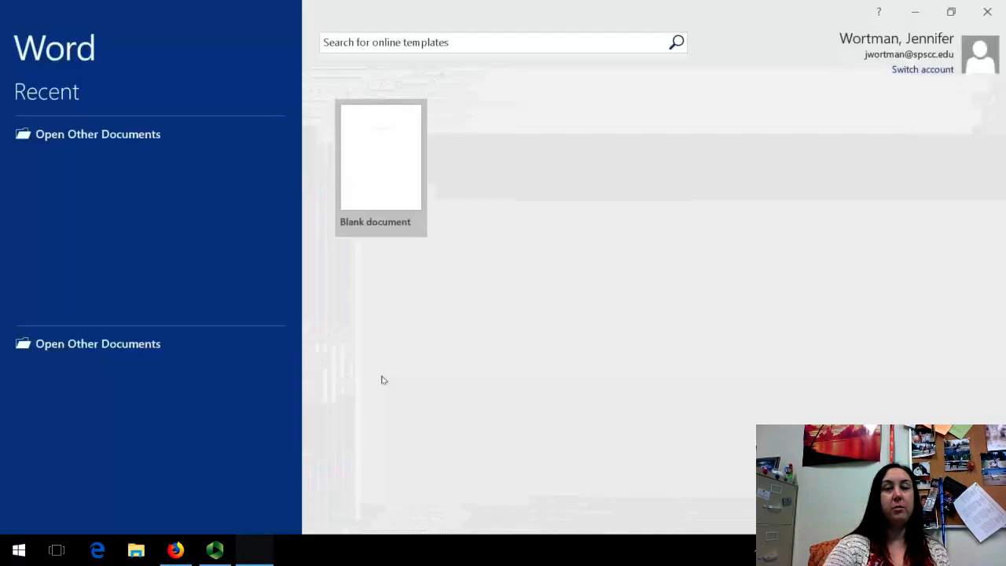
pyautogui.click(390, 177)
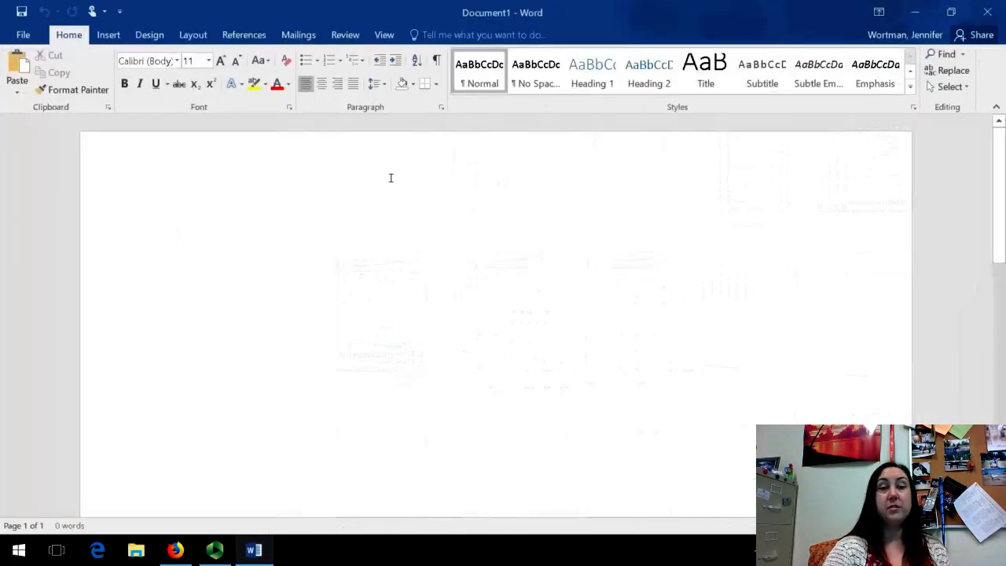
# Enter "Works Cited" as the page title and format it in Times New Roman, size 12
pyautogui.write('W')
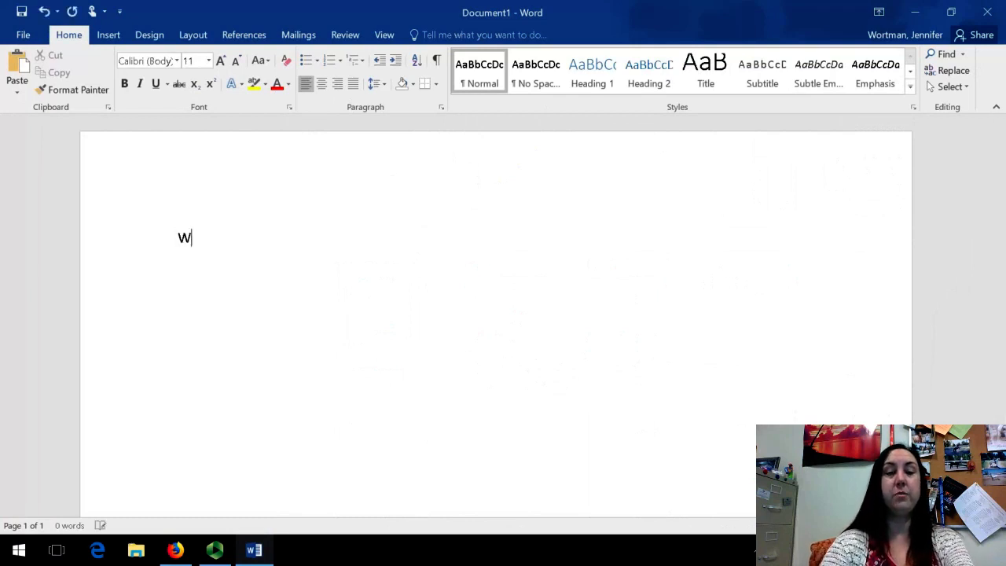
pyautogui.write('orks Cited')
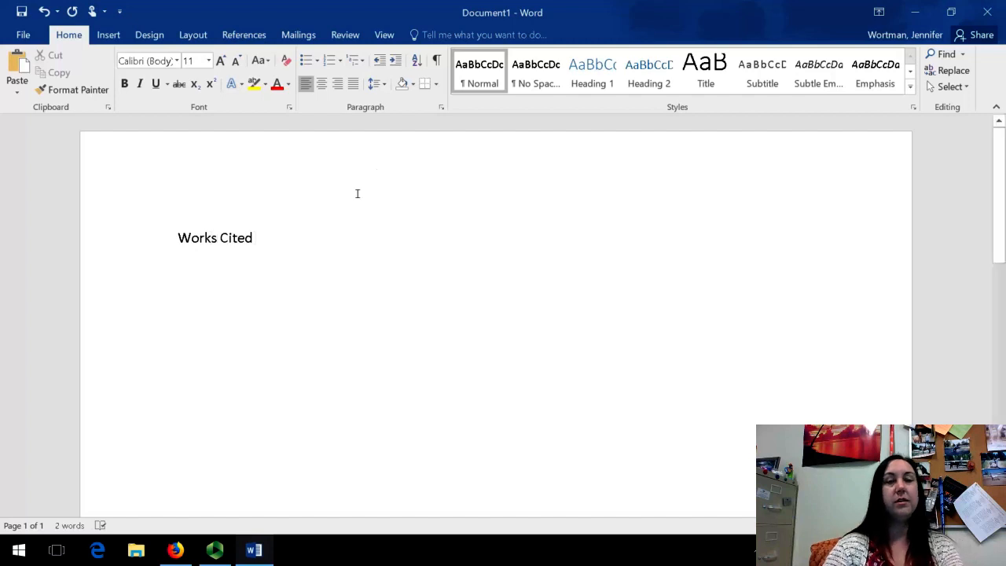
pyautogui.click(136, 231)
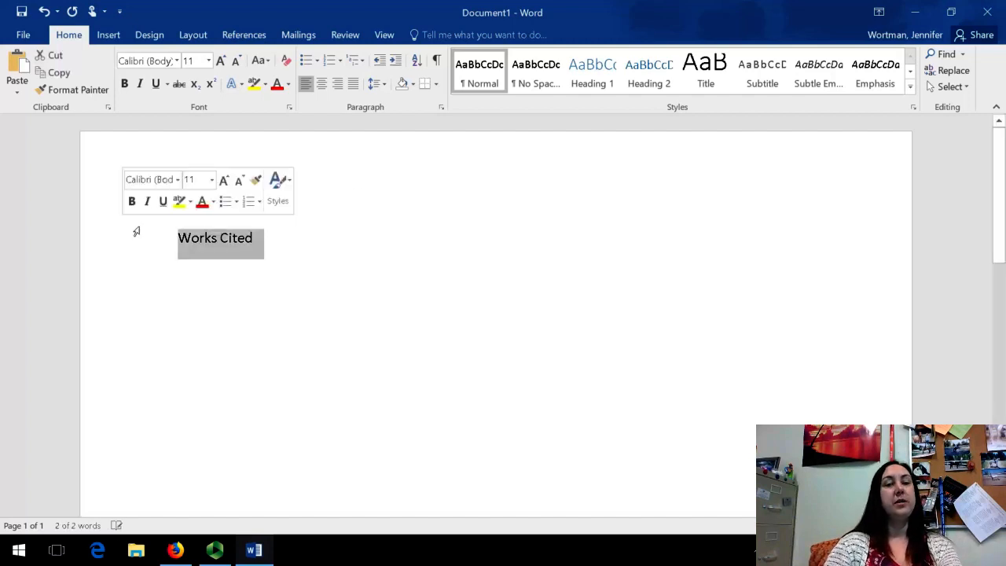
pyautogui.click(176, 61)
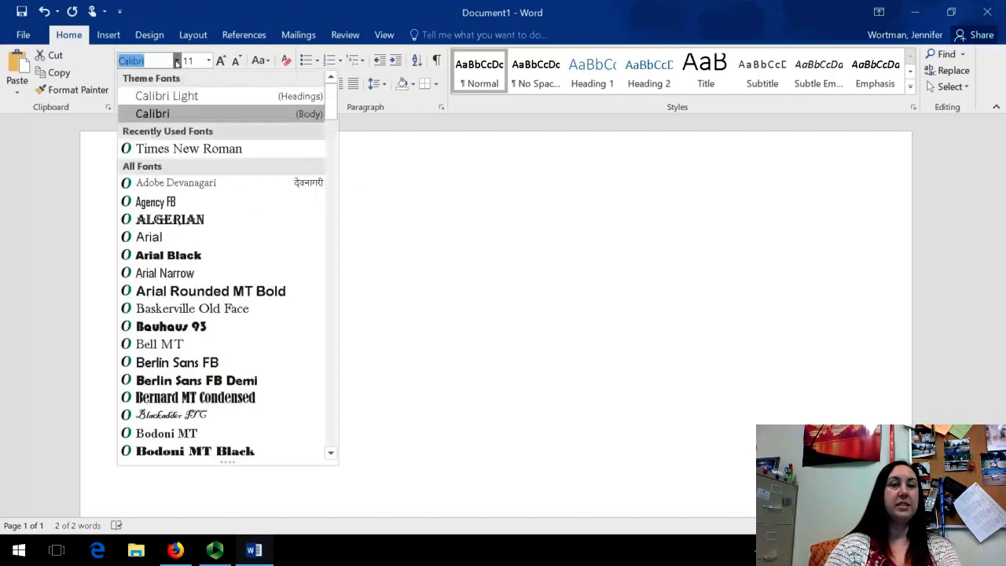
pyautogui.click(189, 149)
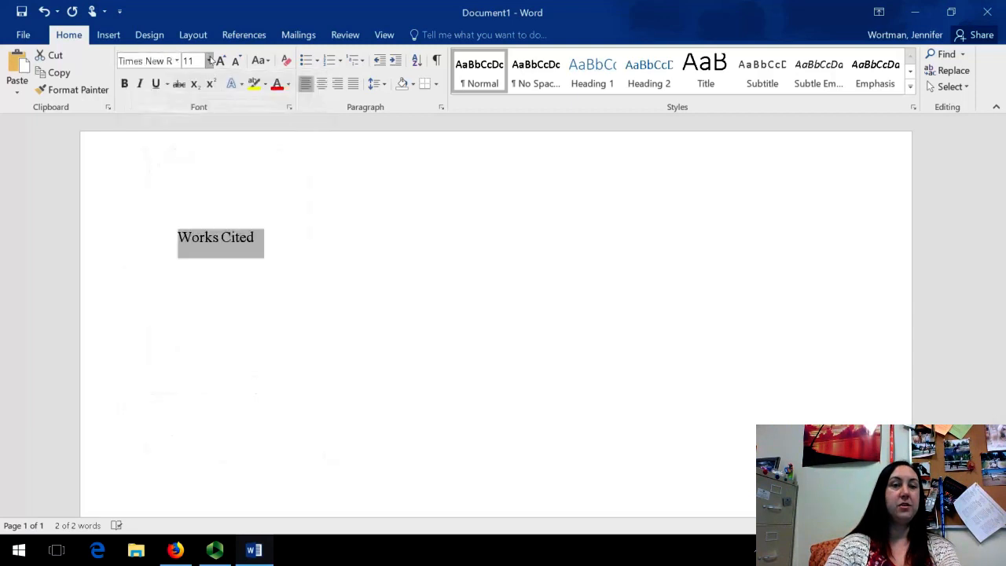
pyautogui.click(208, 61)
pyautogui.click(199, 139)
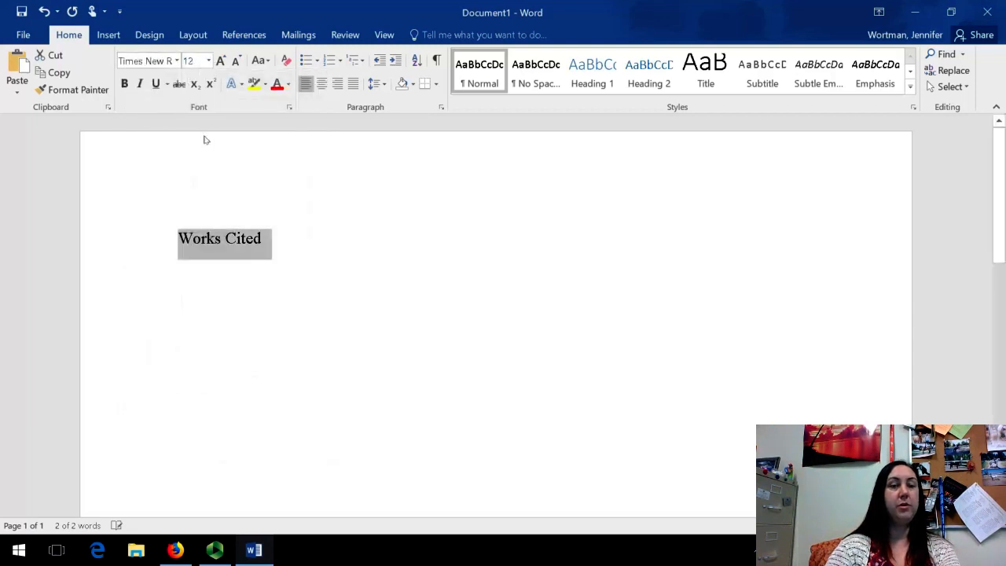
# Center the "Works Cited" title and set its line spacing to 2.0 with no extra space after the paragraph
pyautogui.click(323, 84)
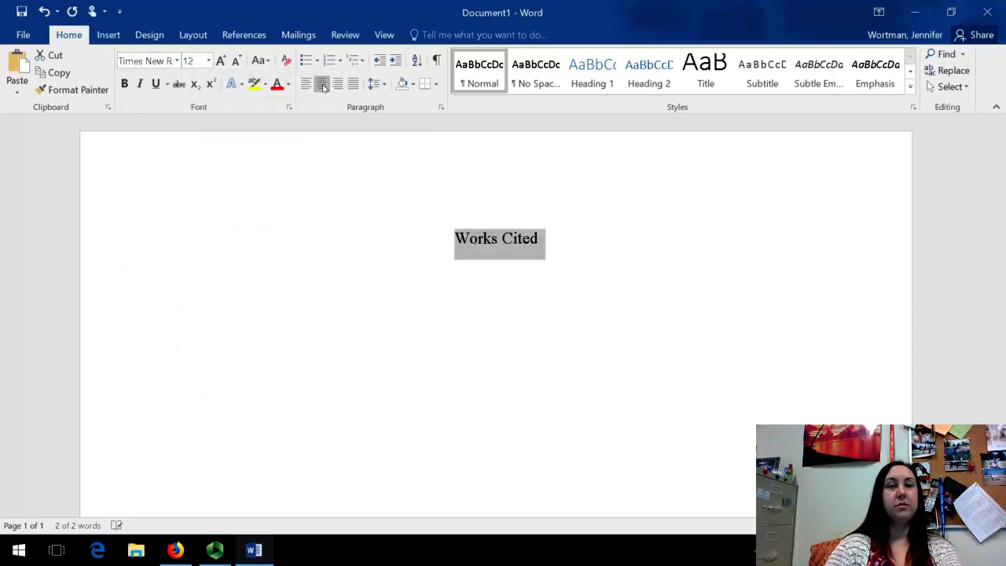
pyautogui.click(376, 83)
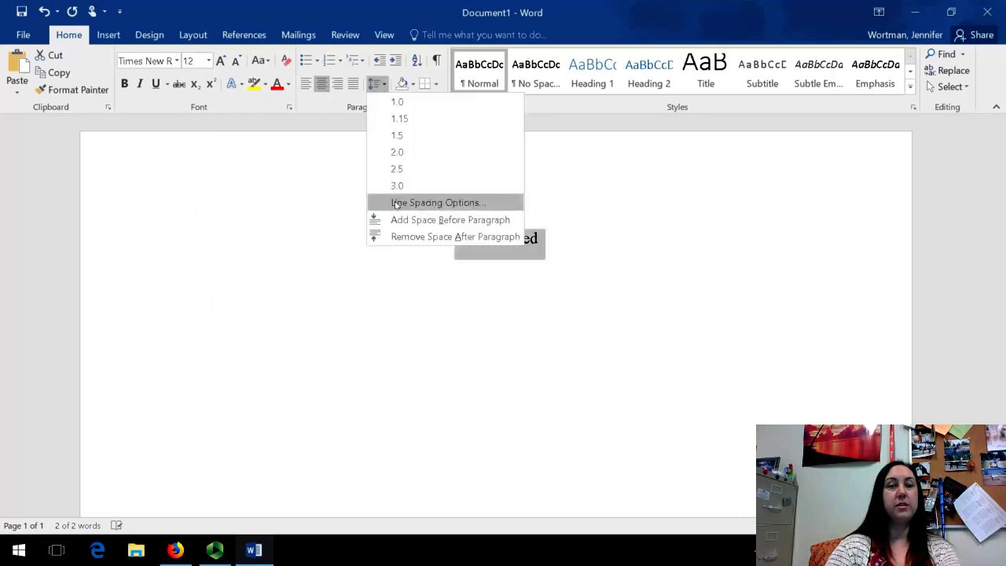
pyautogui.click(398, 152)
pyautogui.click(384, 84)
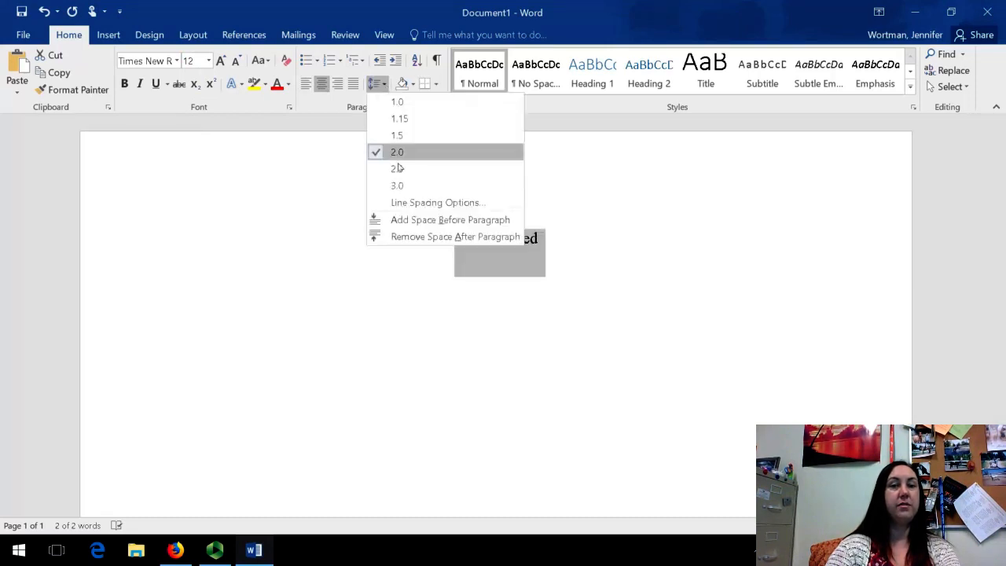
pyautogui.click(424, 234)
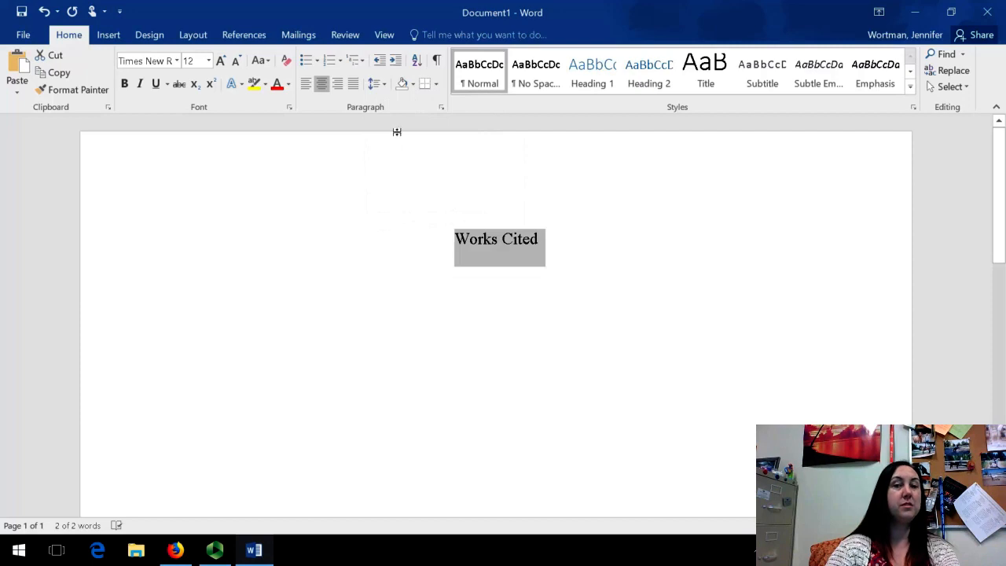
pyautogui.click(383, 89)
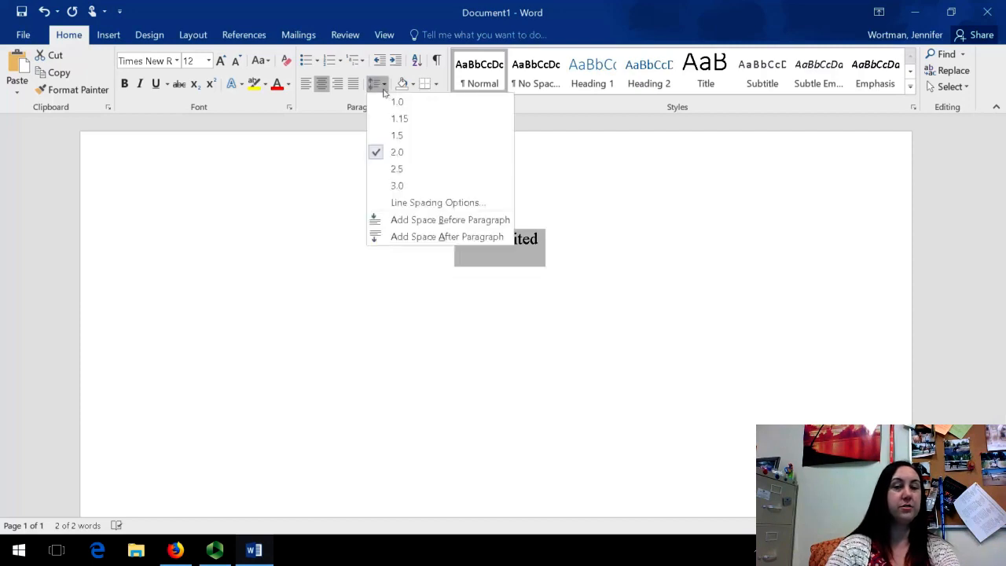
pyautogui.click(301, 156)
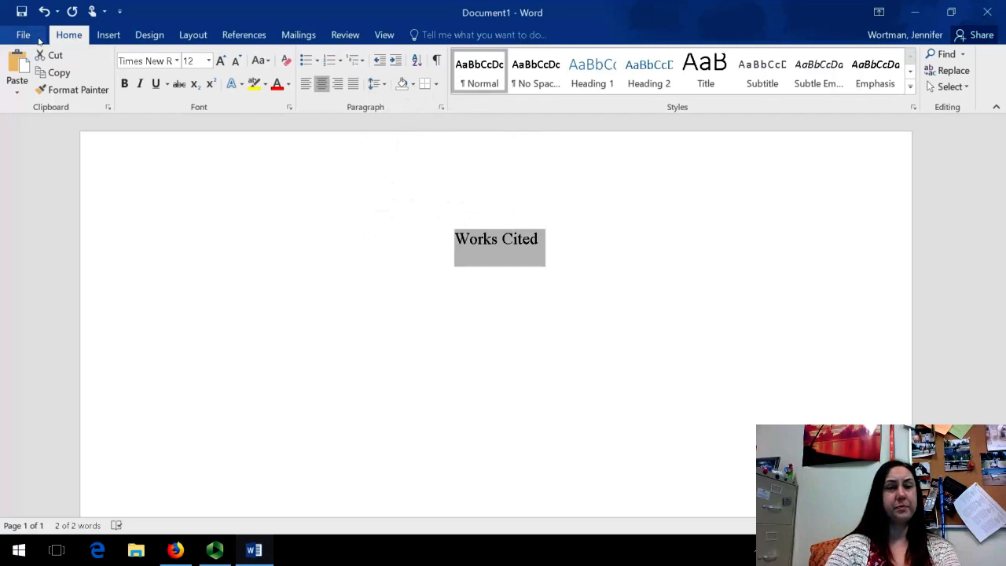
# Use the Normal page margins of 1" on all sides and start a new line below the title
pyautogui.click(104, 37)
pyautogui.click(151, 38)
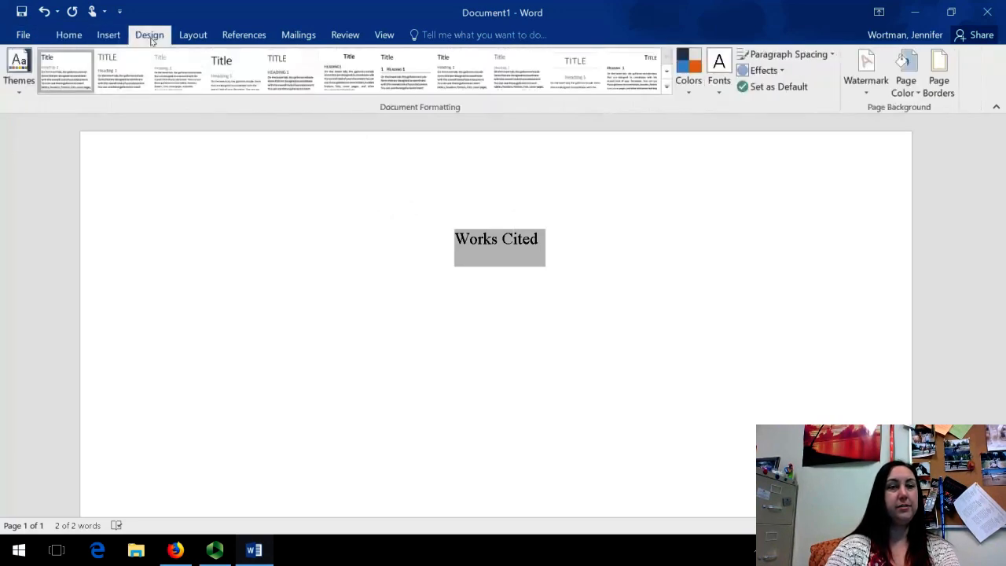
pyautogui.click(192, 35)
pyautogui.click(21, 69)
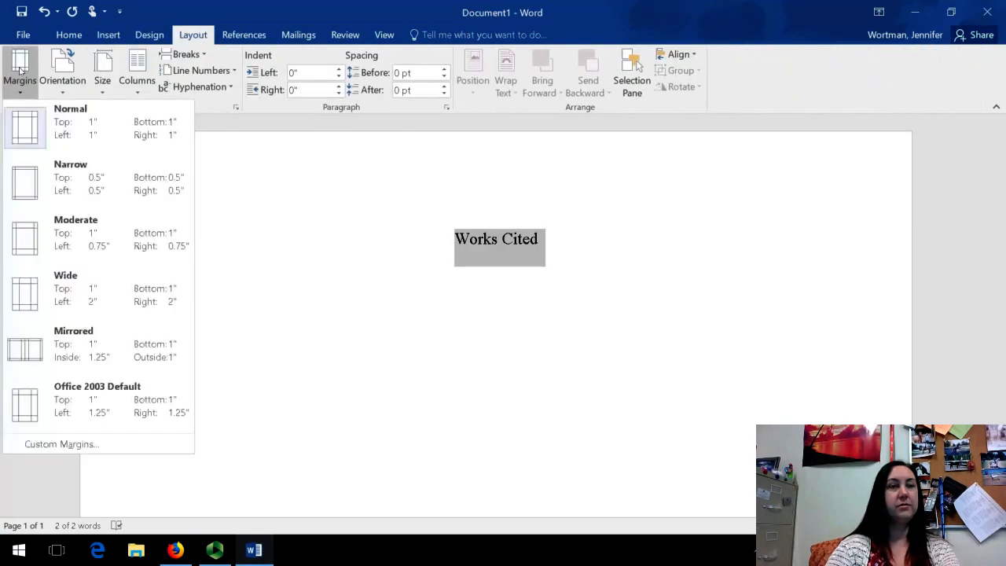
pyautogui.click(124, 161)
pyautogui.click(415, 341)
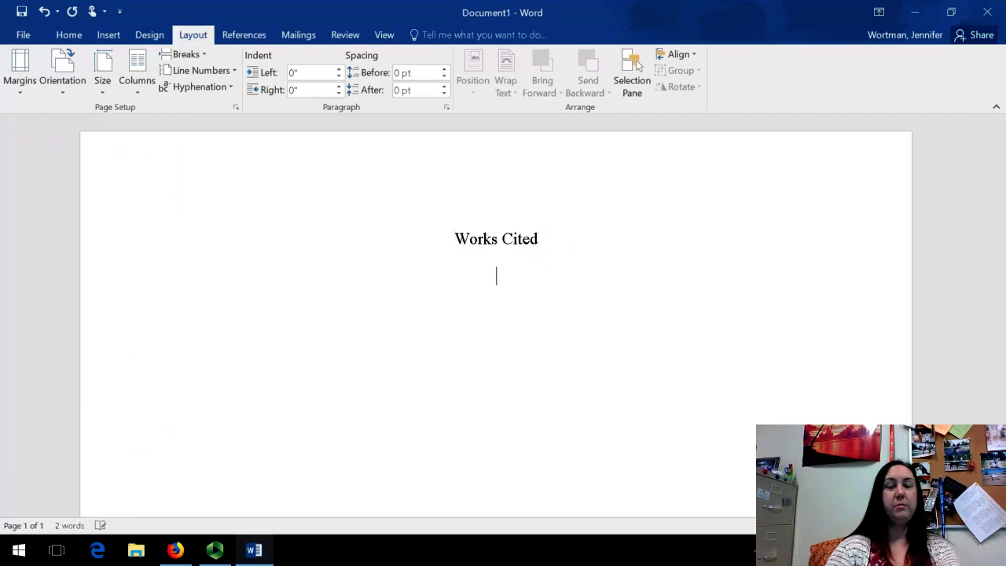
# Left-align the line below the title and begin the citation with the author's name, last name first, followed by a period
pyautogui.click(78, 36)
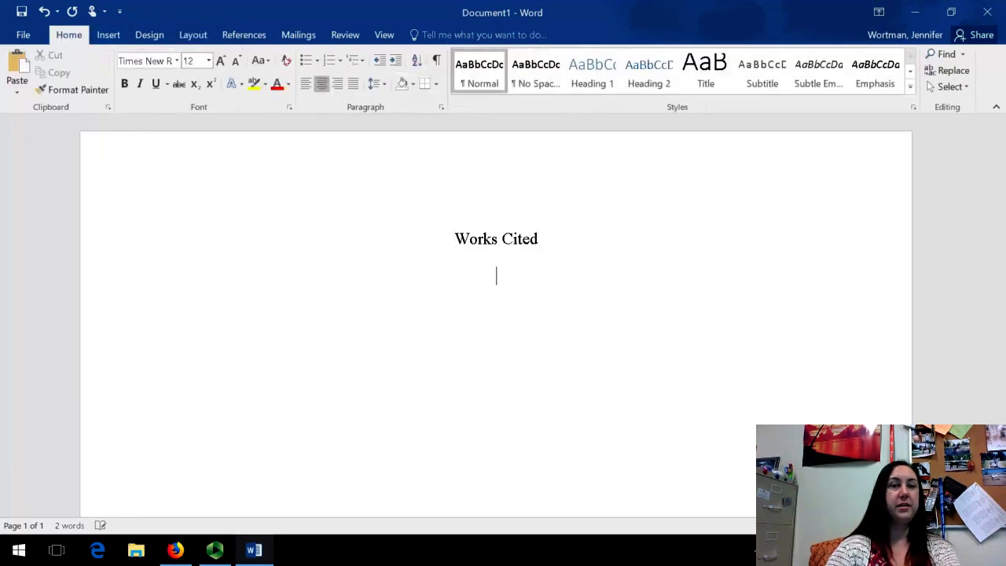
pyautogui.click(305, 83)
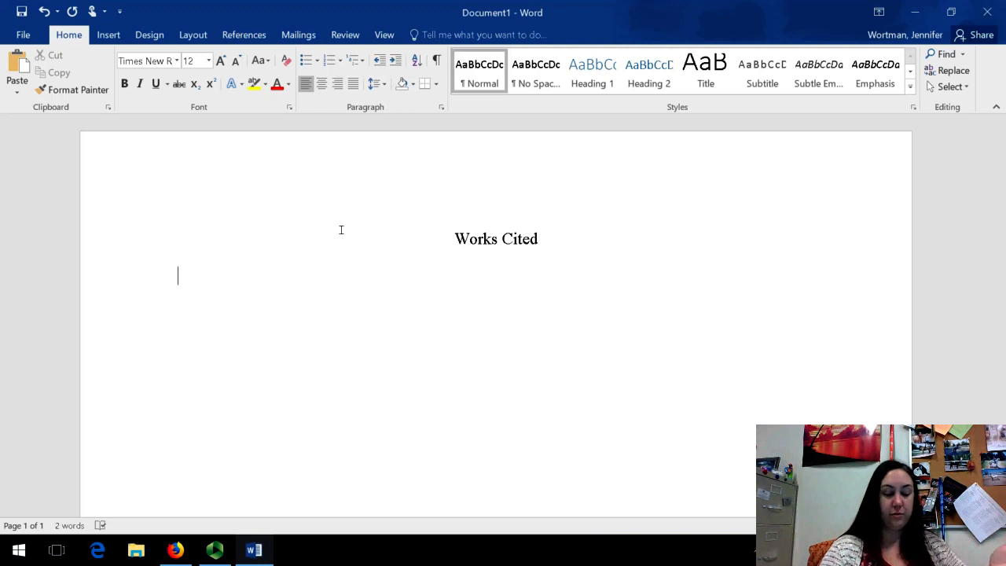
pyautogui.write('Brown,')
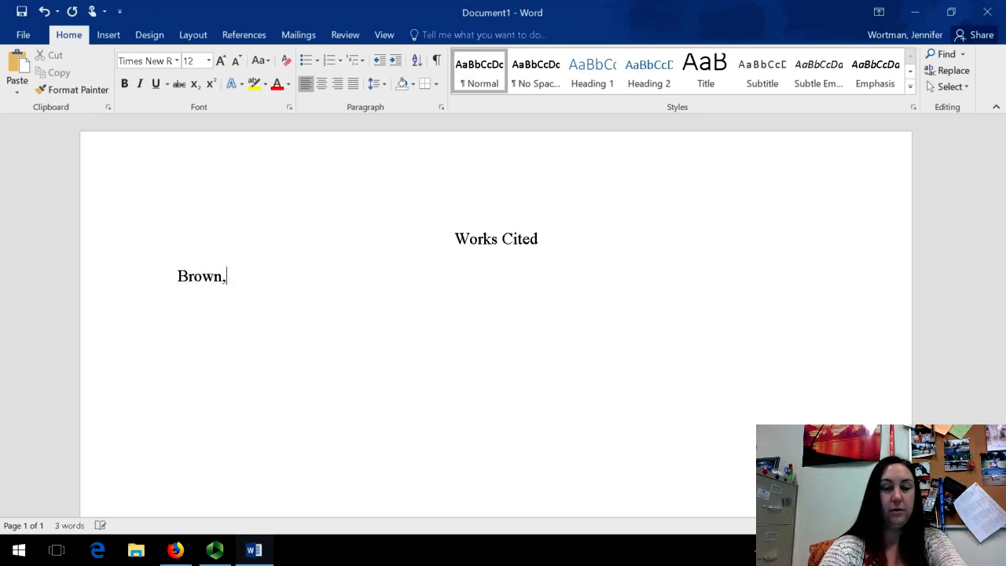
pyautogui.write(' Robbie. ')
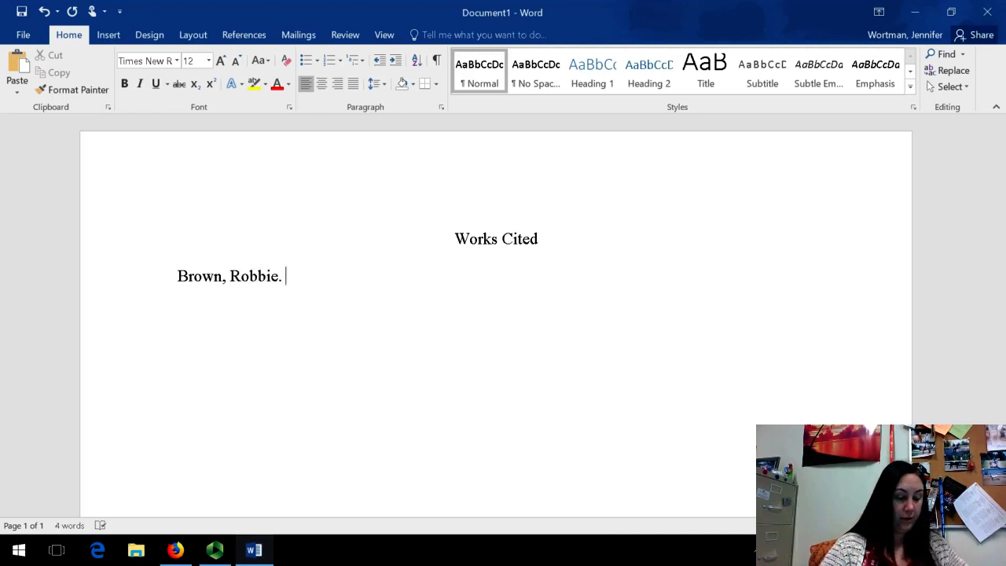
# Add the article title "140 Characters Spell Charges and Jail." in quotation marks after the author's name
pyautogui.write('"')
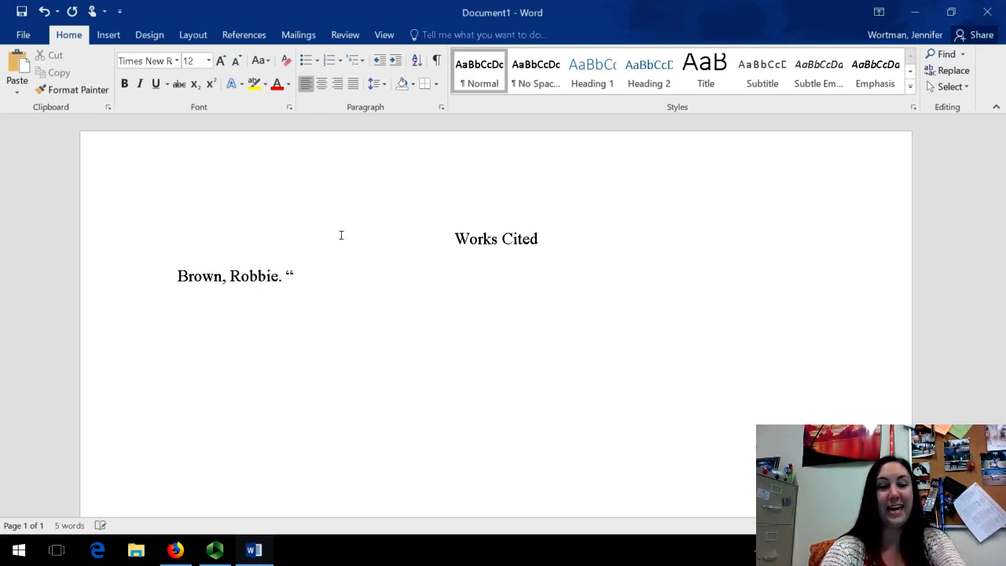
pyautogui.write('140 ')
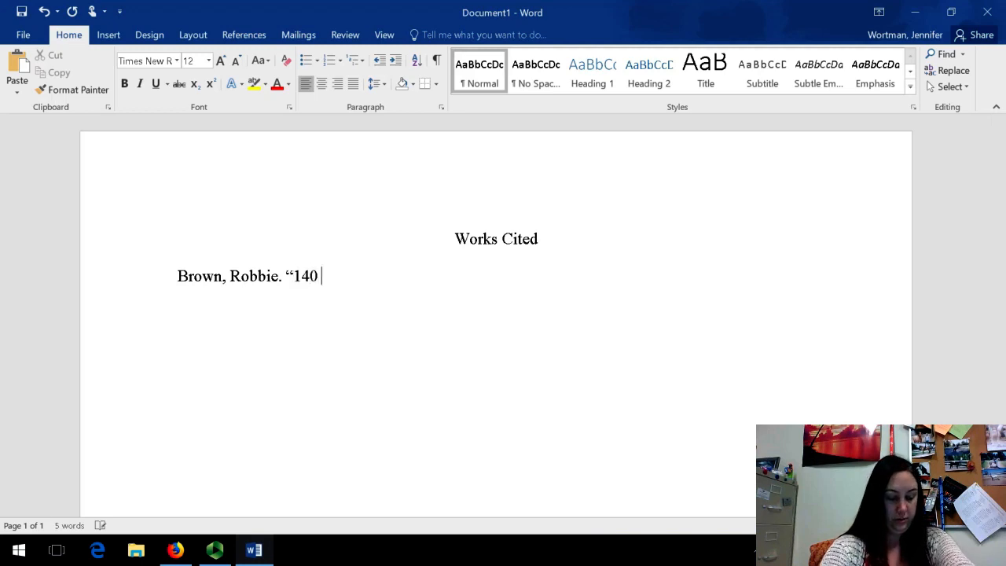
pyautogui.write('Characte')
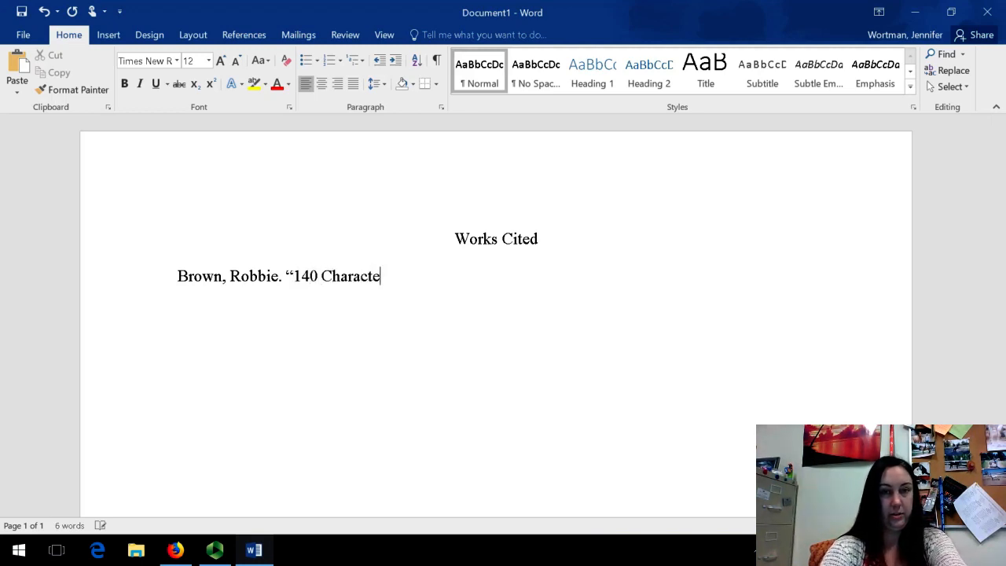
pyautogui.write('rs Spell ')
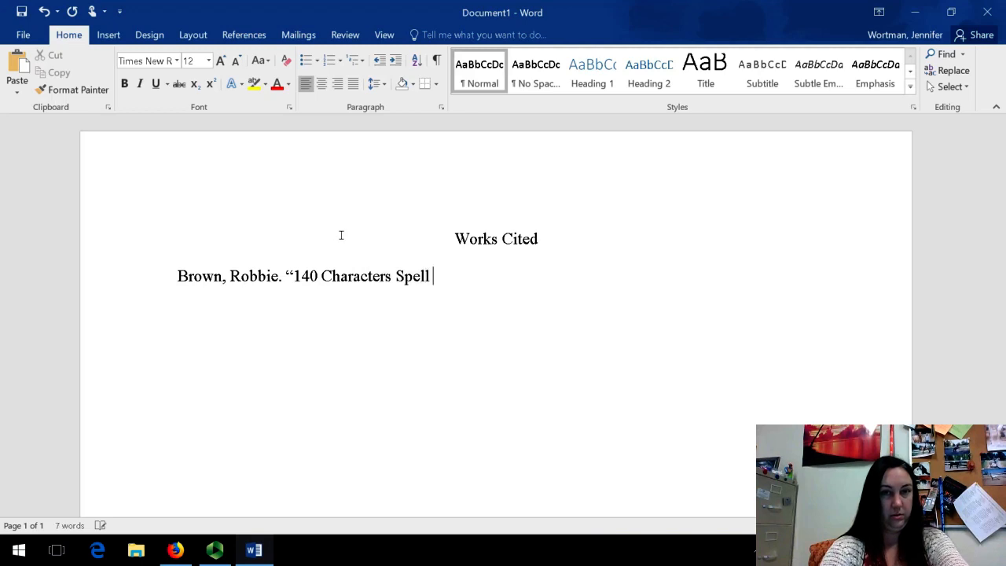
pyautogui.write('Charges ')
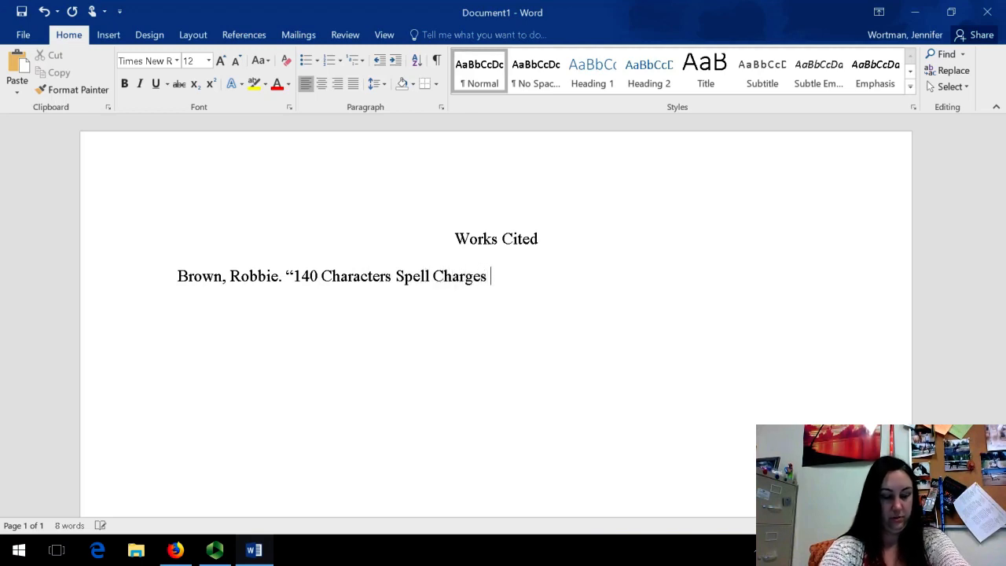
pyautogui.write('andf')
pyautogui.press('BackSpace')
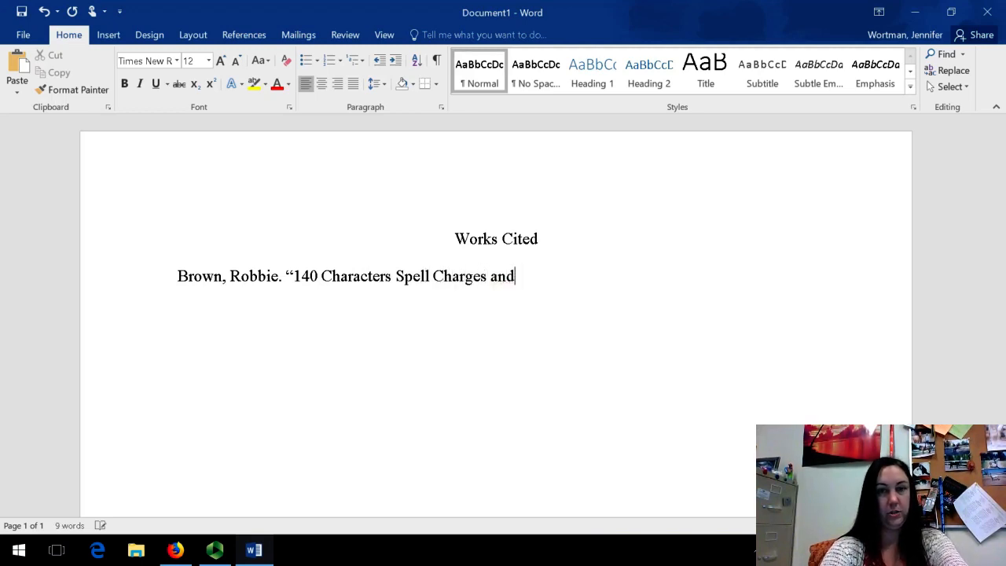
pyautogui.write('Jail."')
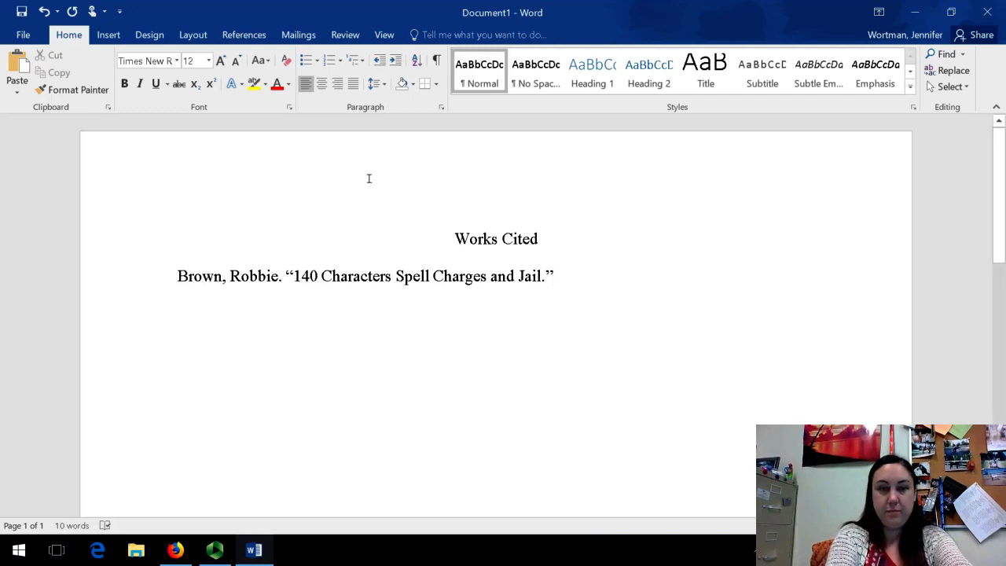
# Add the book title "Elements of Argument: A Text and Reader." after the article title in the citation
pyautogui.hotkey('ctrl', 'Home')
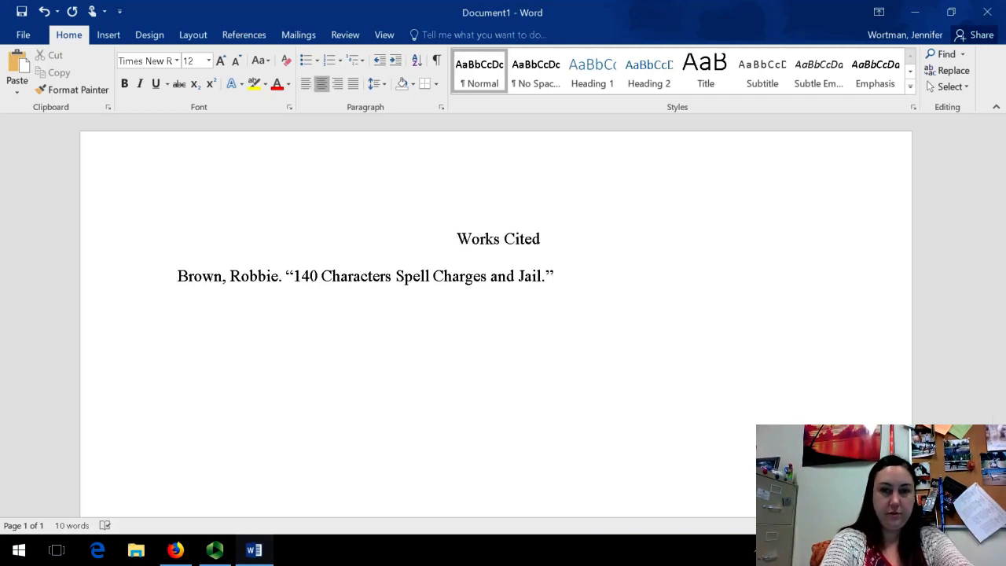
pyautogui.click(565, 278)
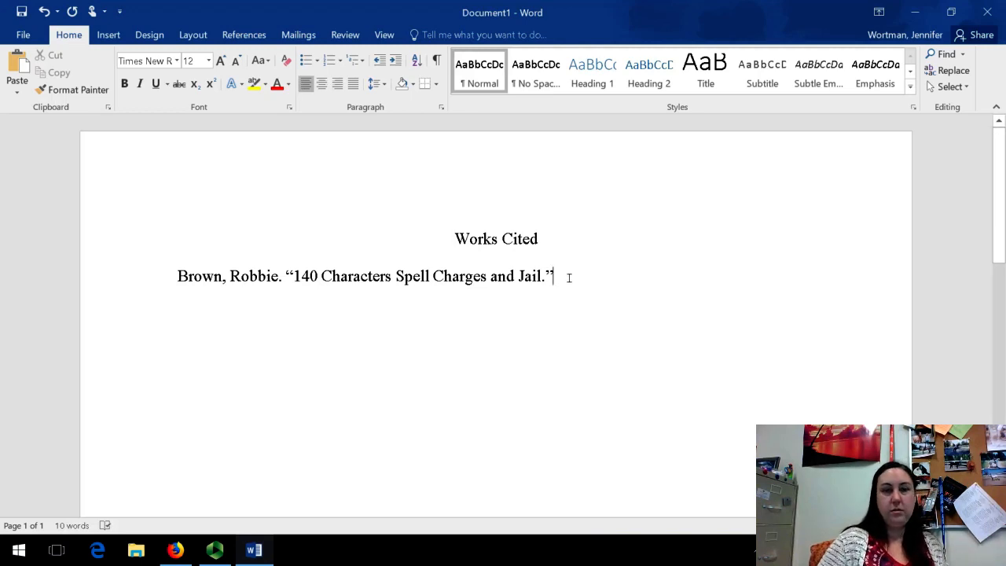
pyautogui.write('Elements of ASr')
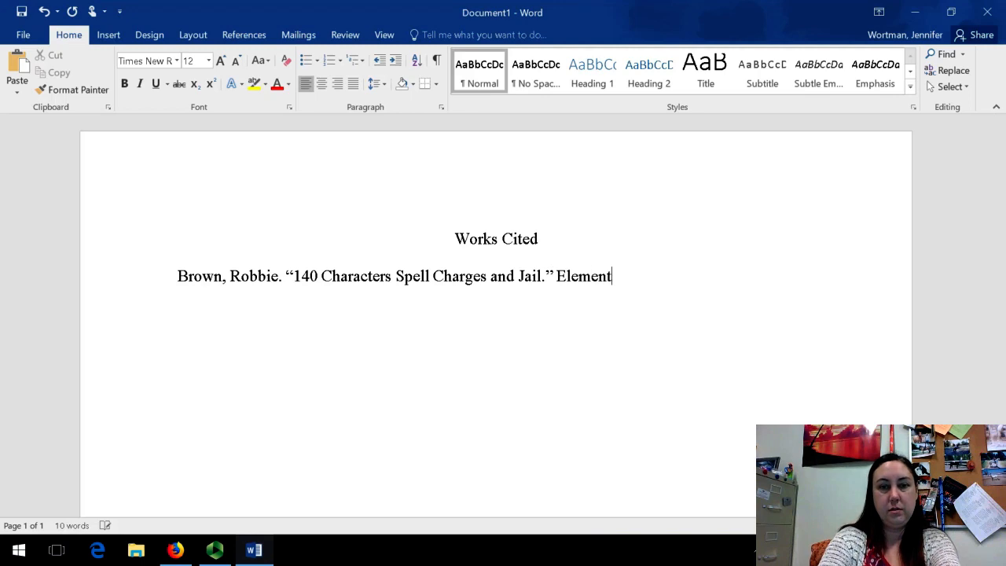
pyautogui.press('BackSpace')
pyautogui.press('BackSpace')
pyautogui.write('rgum')
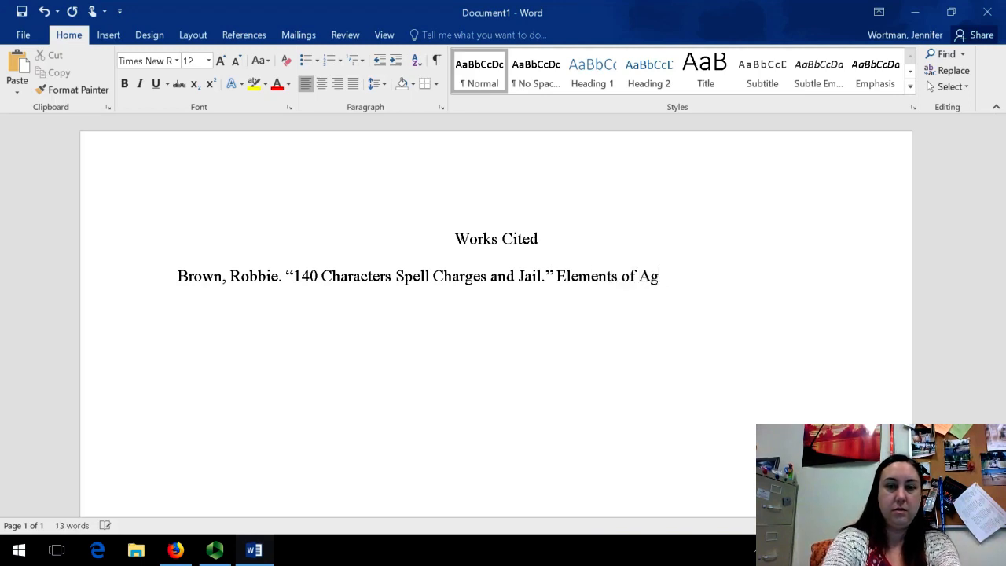
pyautogui.write('ent')
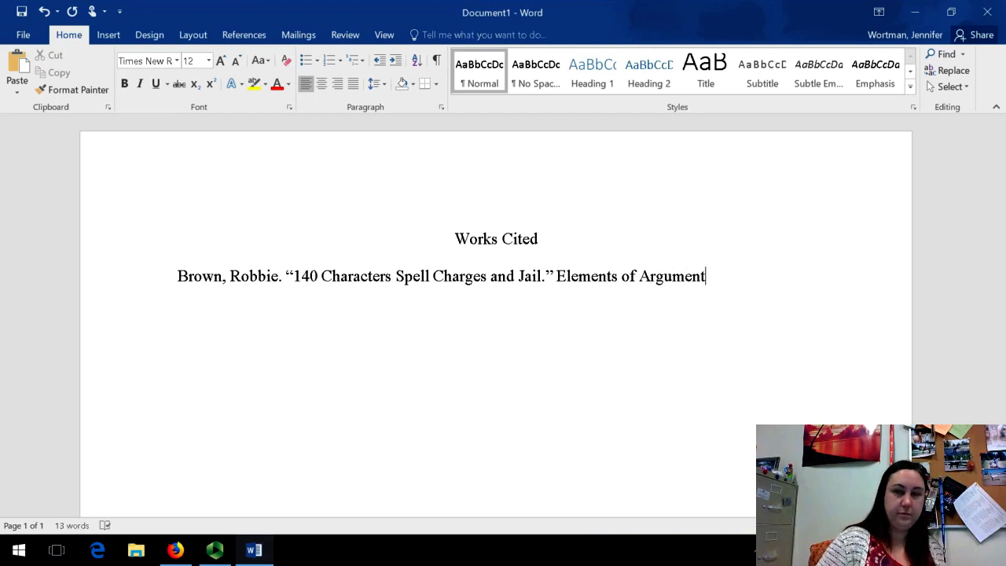
pyautogui.write(': A Tet')
pyautogui.press('BackSpace')
pyautogui.press('BackSpace')
pyautogui.write('xt and Read')
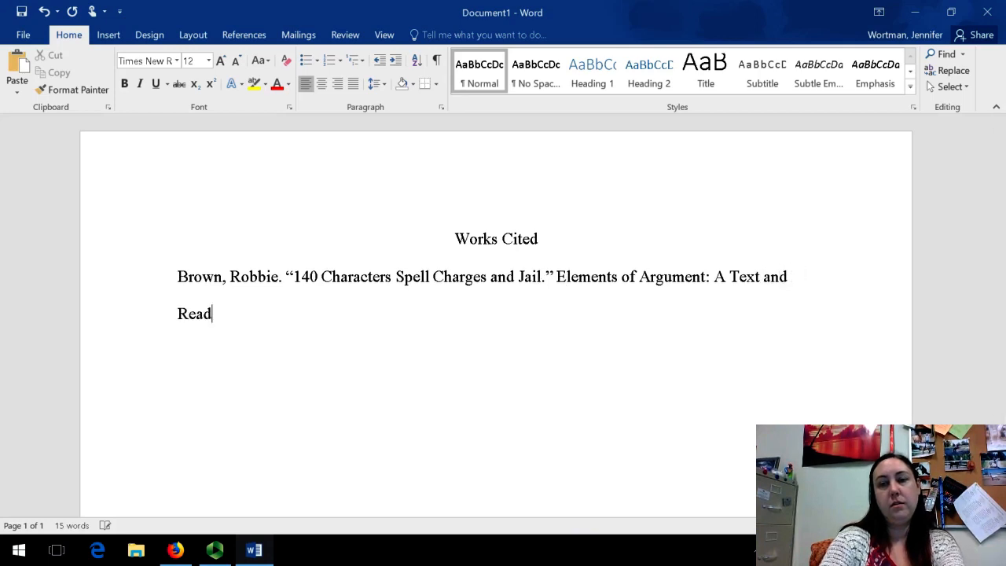
pyautogui.write('er.')
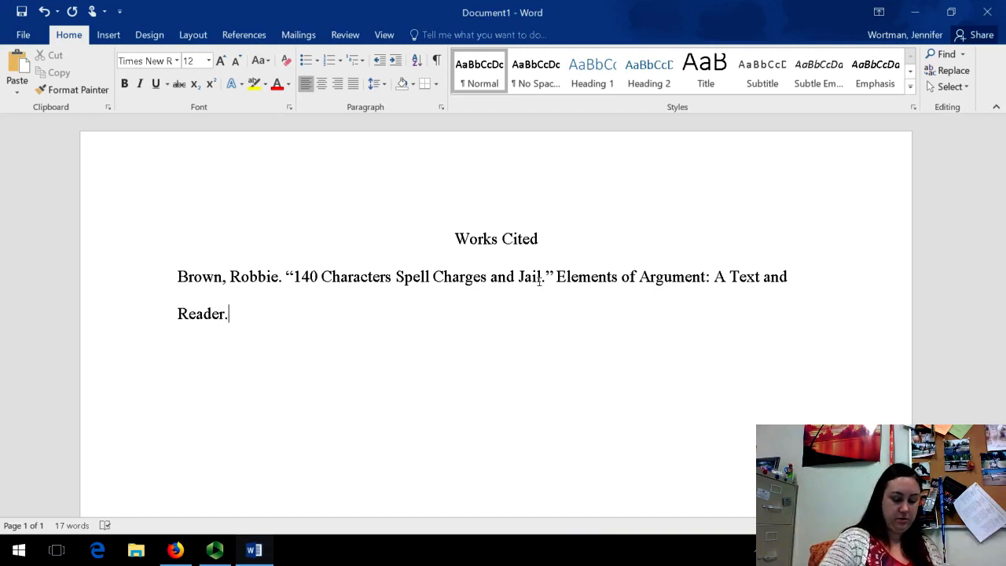
# Add "Eds." and the two editors' full names, joined by ", and" and ending with a period, after the book title
pyautogui.write('E')
pyautogui.press('BackSpace')
pyautogui.write('Eds. An')
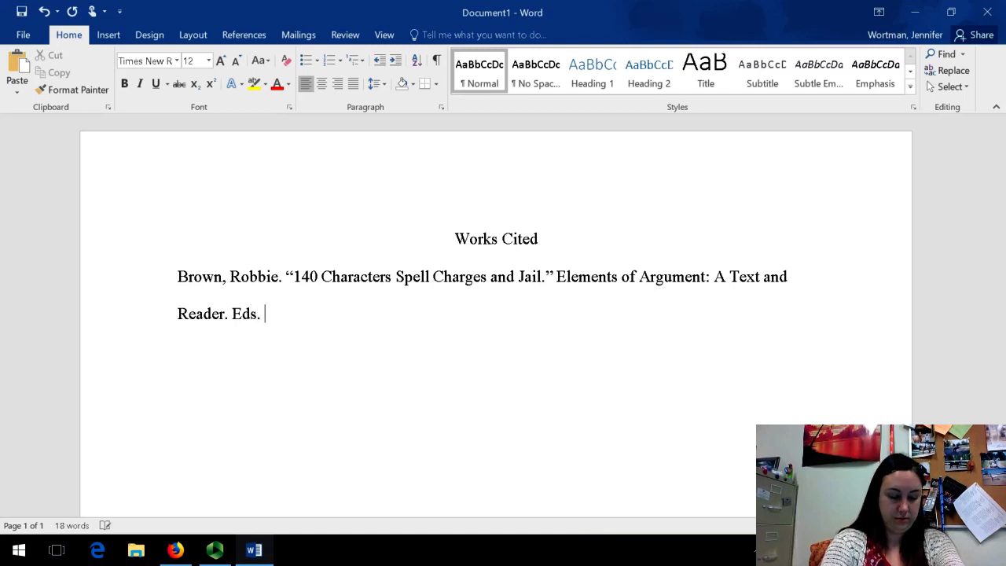
pyautogui.write('nette')
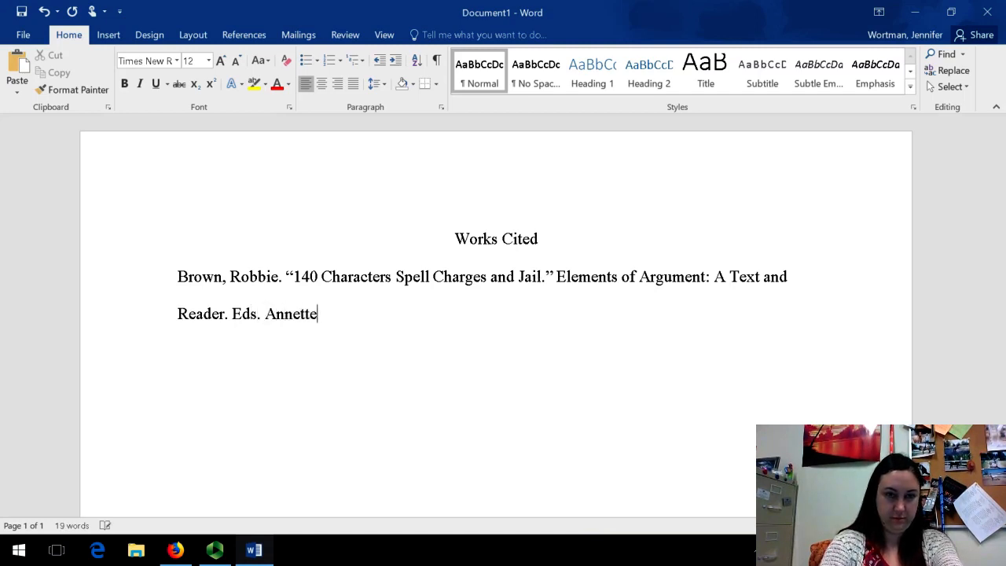
pyautogui.write(' Rottenb')
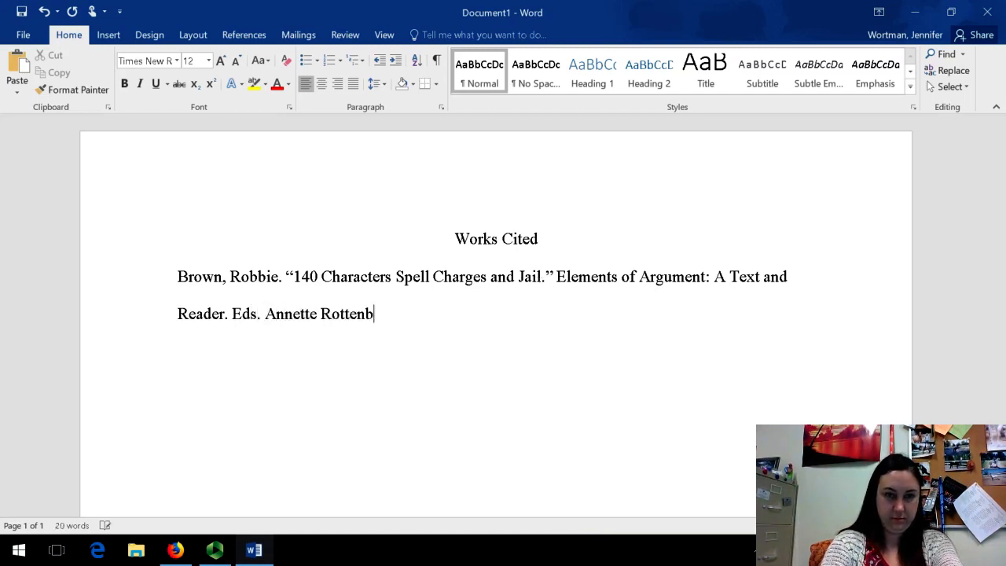
pyautogui.write('erb,=')
pyautogui.press('BackSpace')
pyautogui.press('BackSpace')
pyautogui.press('BackSpace')
pyautogui.write('g, and ')
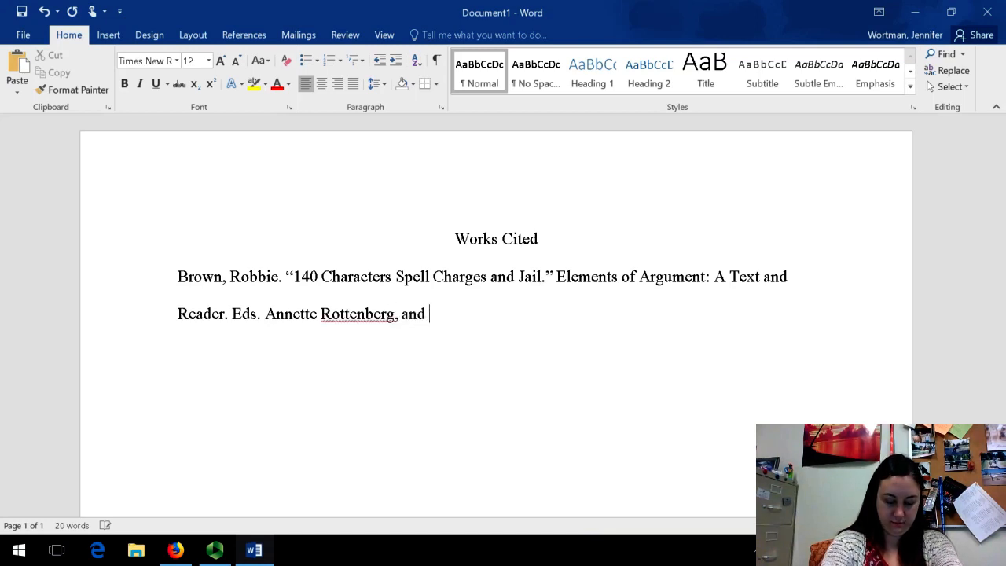
pyautogui.write('Donna')
pyautogui.write('Wi')
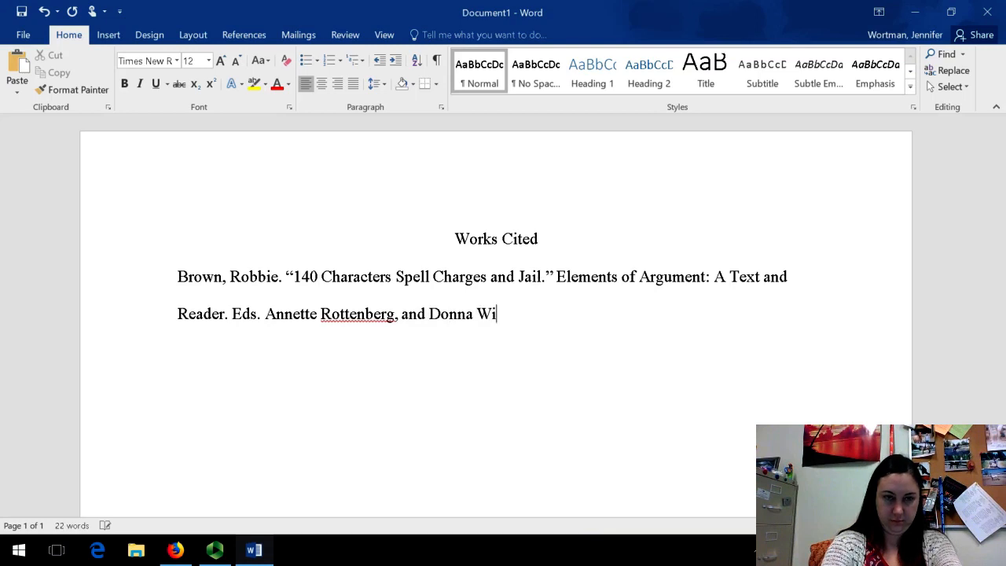
pyautogui.write('nchell.')
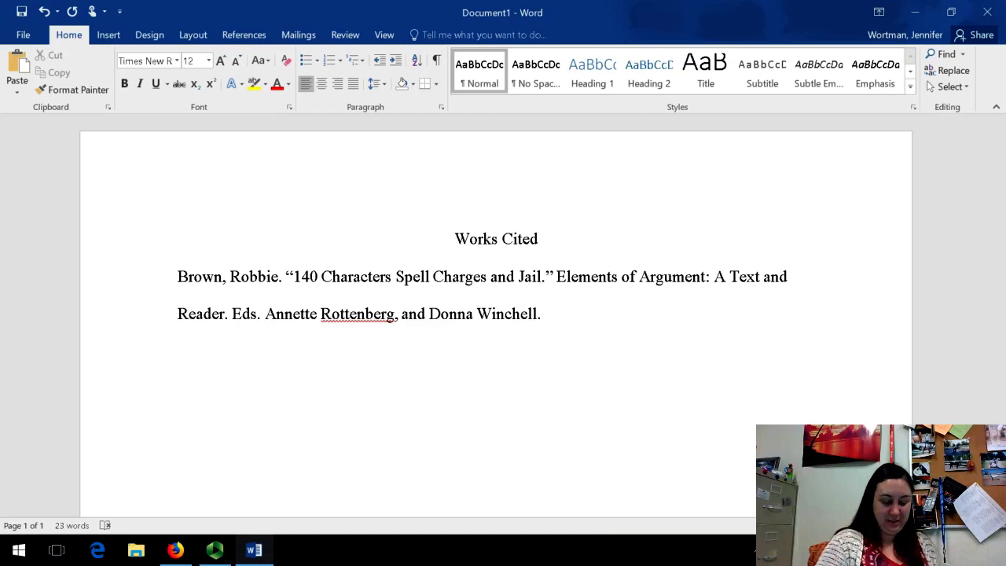
# Add the publication details "Boston: Bedford/ St. Martins, 2015." after the editors' names
pyautogui.write('Boston')
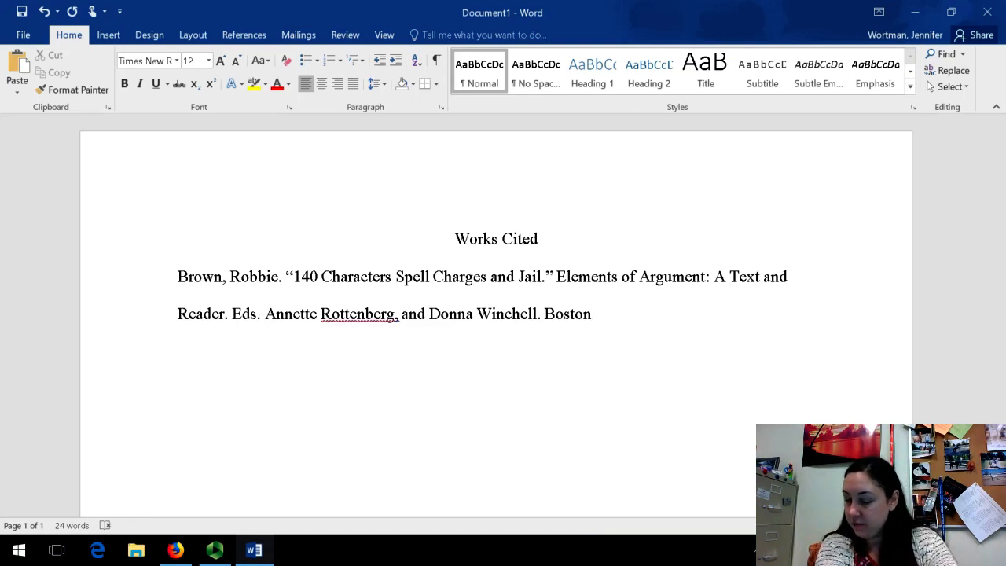
pyautogui.write(':')
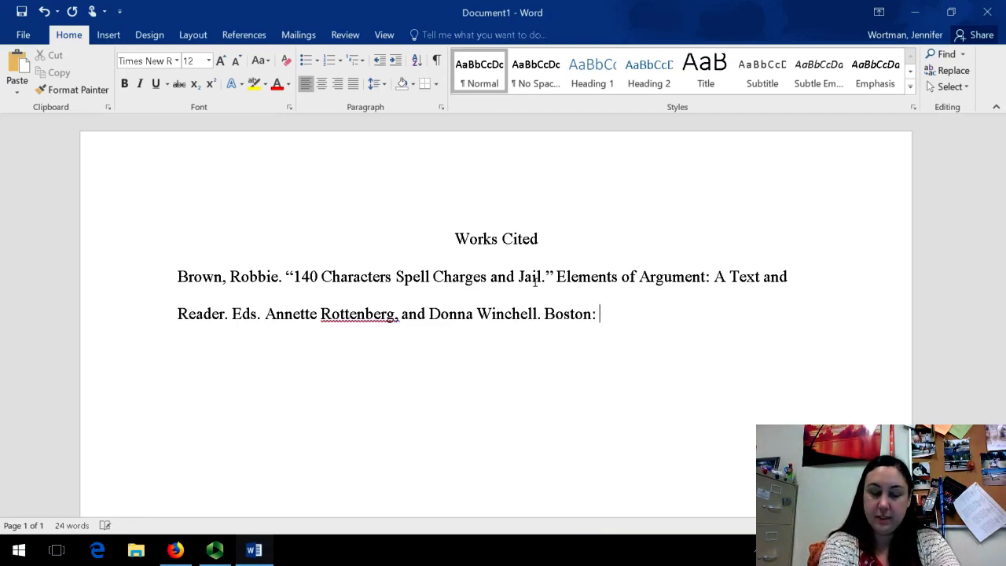
pyautogui.write(' Be')
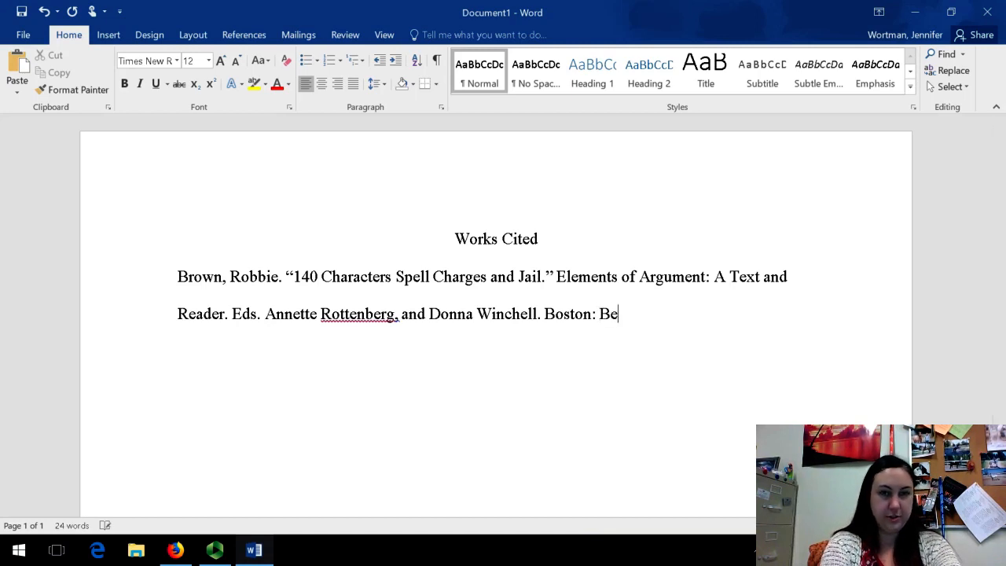
pyautogui.write('dford')
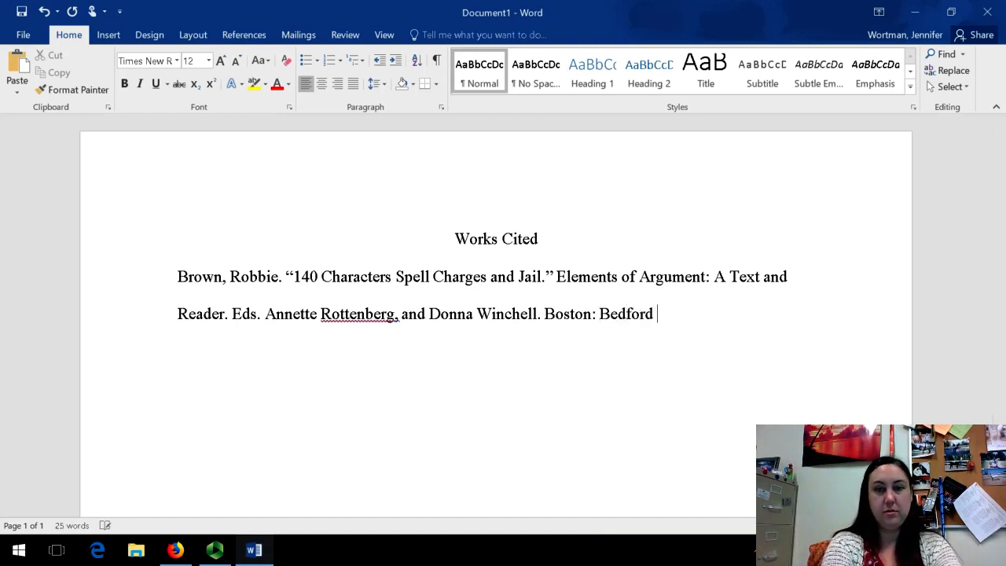
pyautogui.write('/ St. Martins')
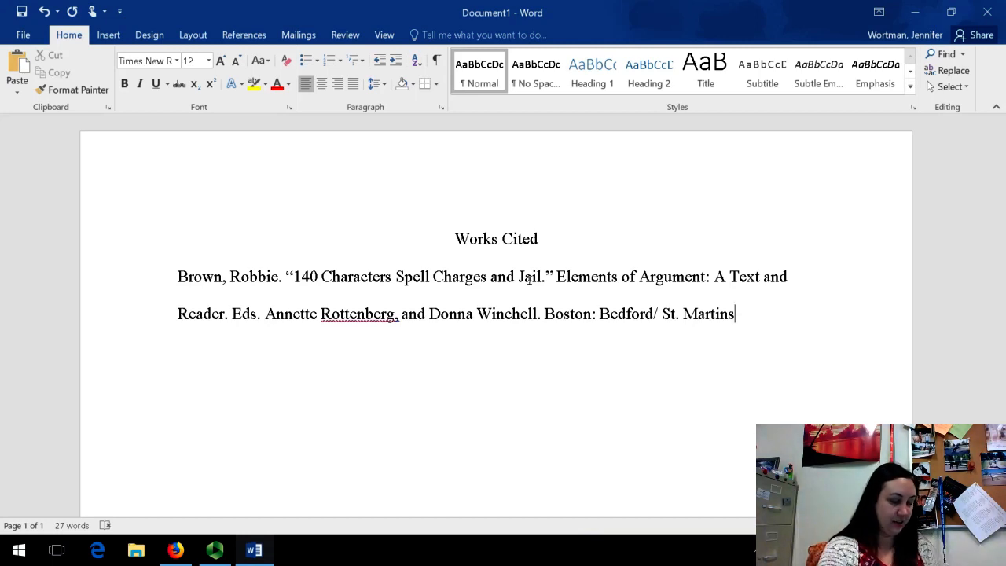
pyautogui.write(',')
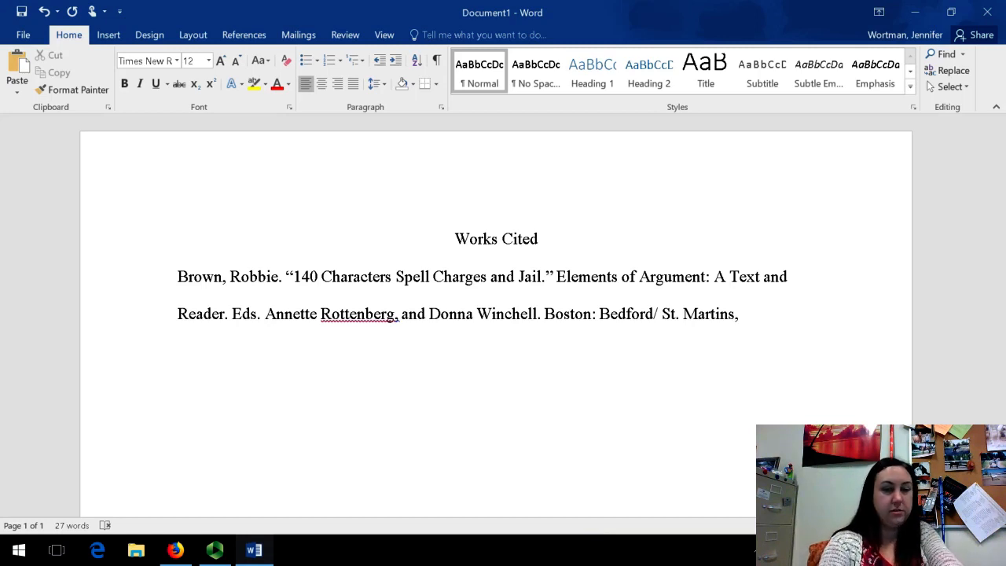
pyautogui.write('2015')
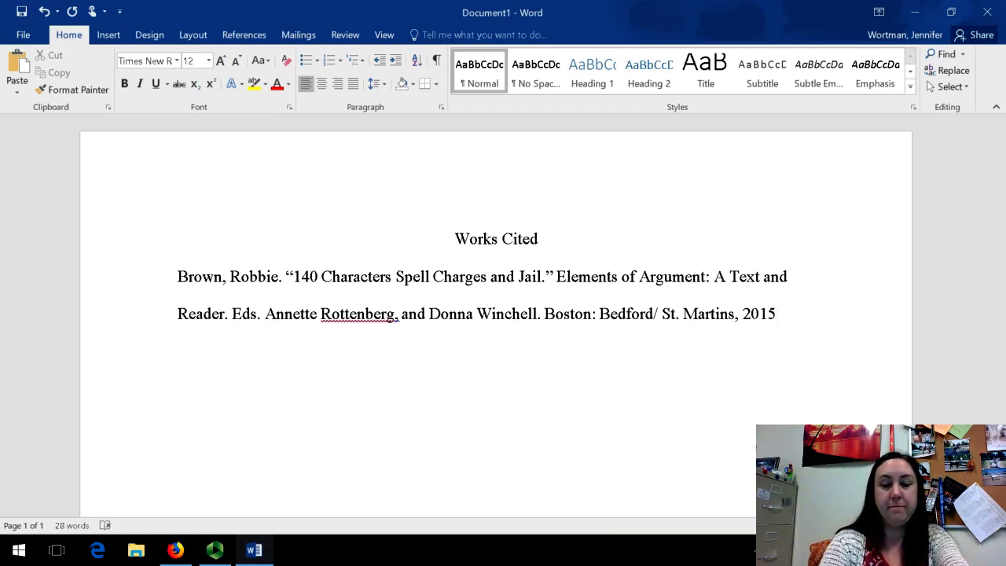
pyautogui.write('.')
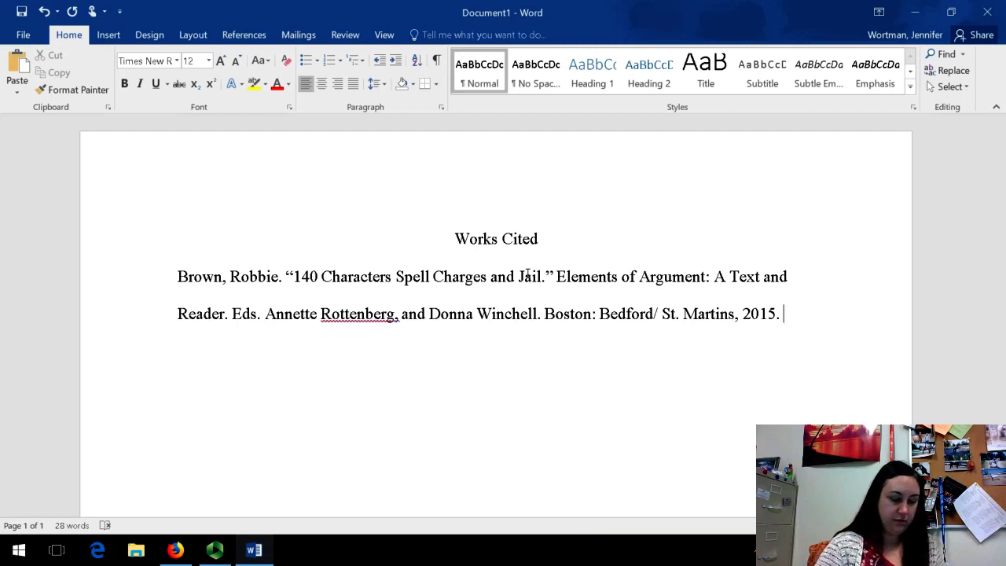
# Finish the first citation with the page range "554-555." and the medium "Print."
pyautogui.write('554')
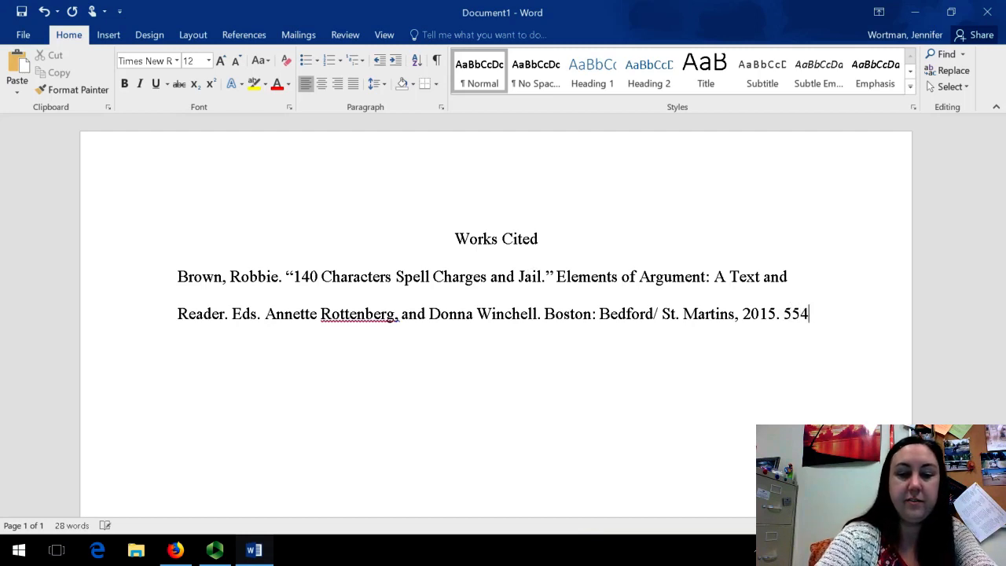
pyautogui.write('-555')
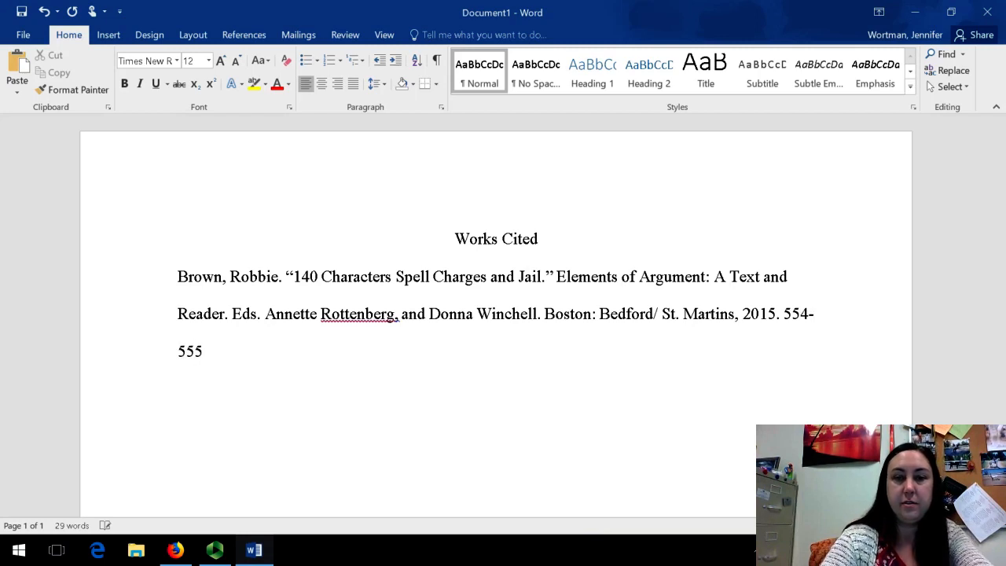
pyautogui.write('.')
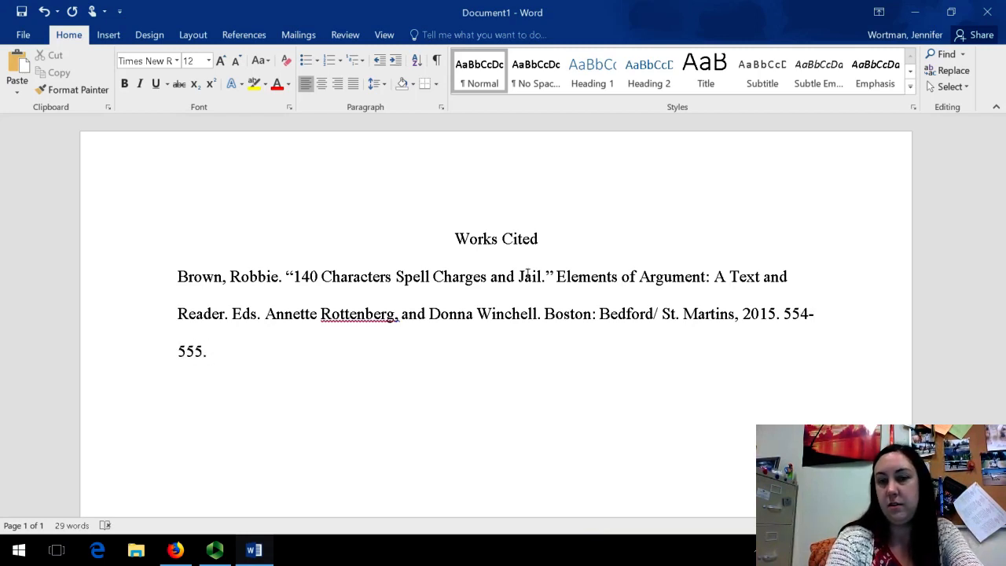
pyautogui.write(' Print.')
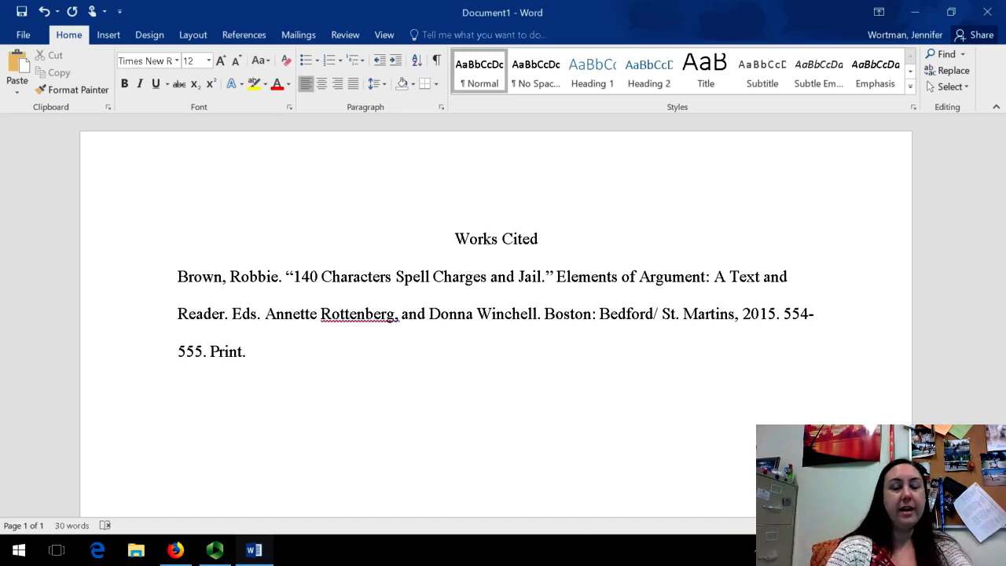
# Switch to Firefox and bring up the MLA entry in the citation formats for the EBSCOhost article "From Labels to Opportunities."
pyautogui.click(909, 14)
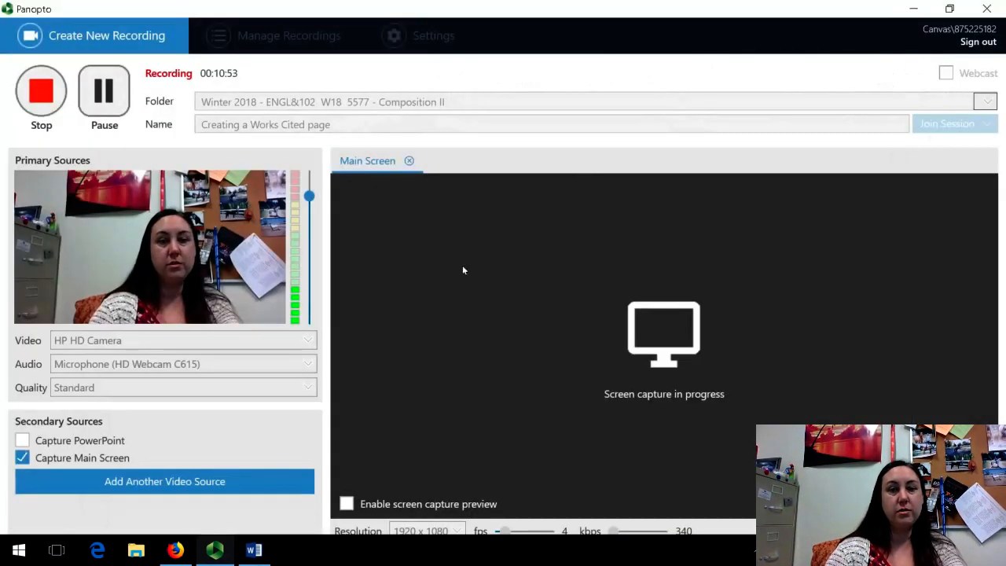
pyautogui.click(175, 549)
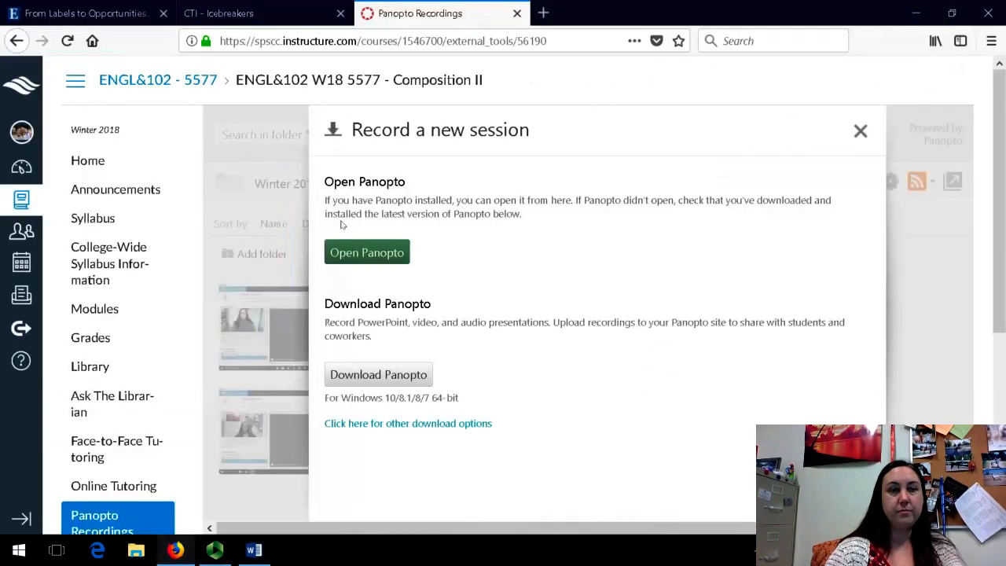
pyautogui.click(79, 13)
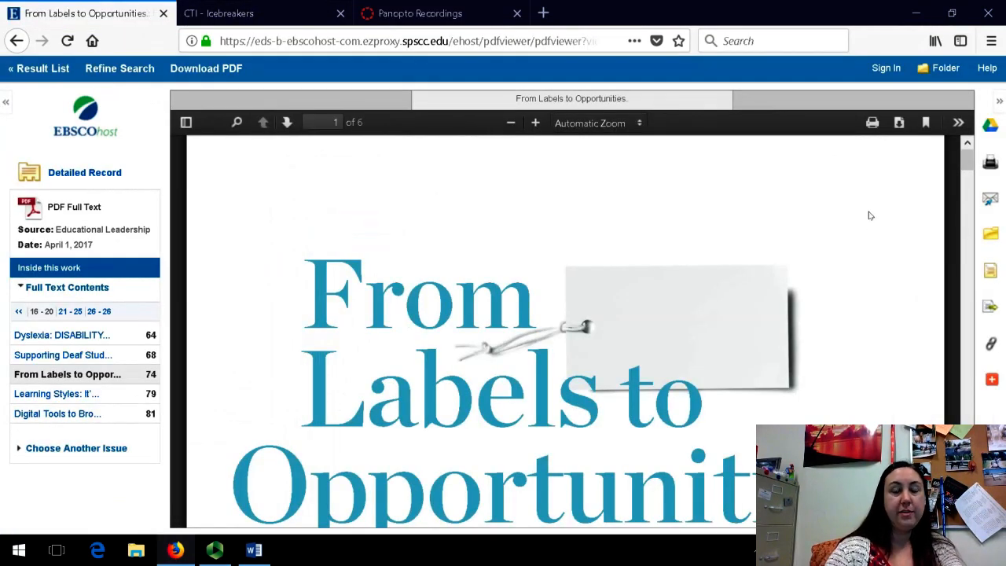
pyautogui.scroll(-3, 870, 215)
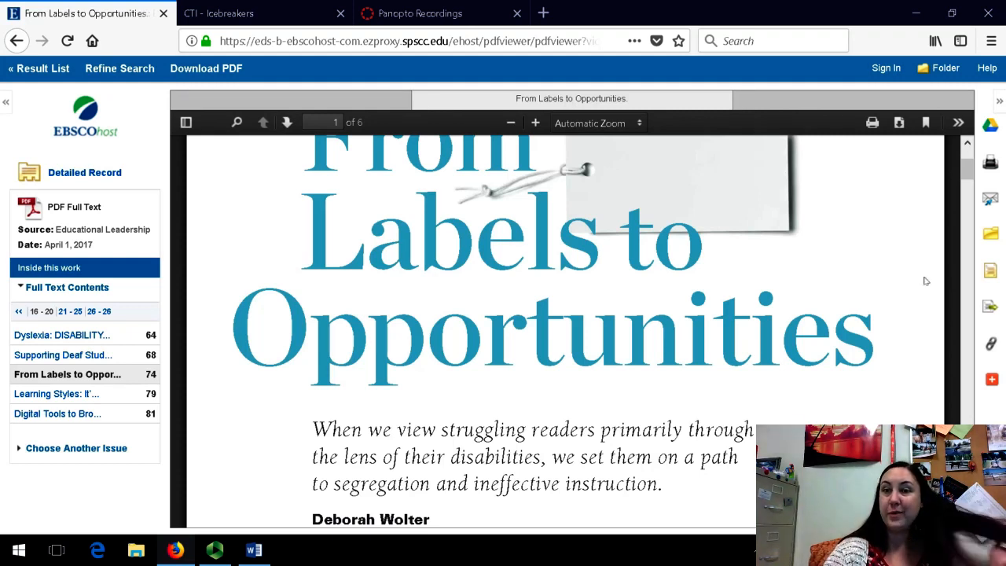
pyautogui.click(992, 273)
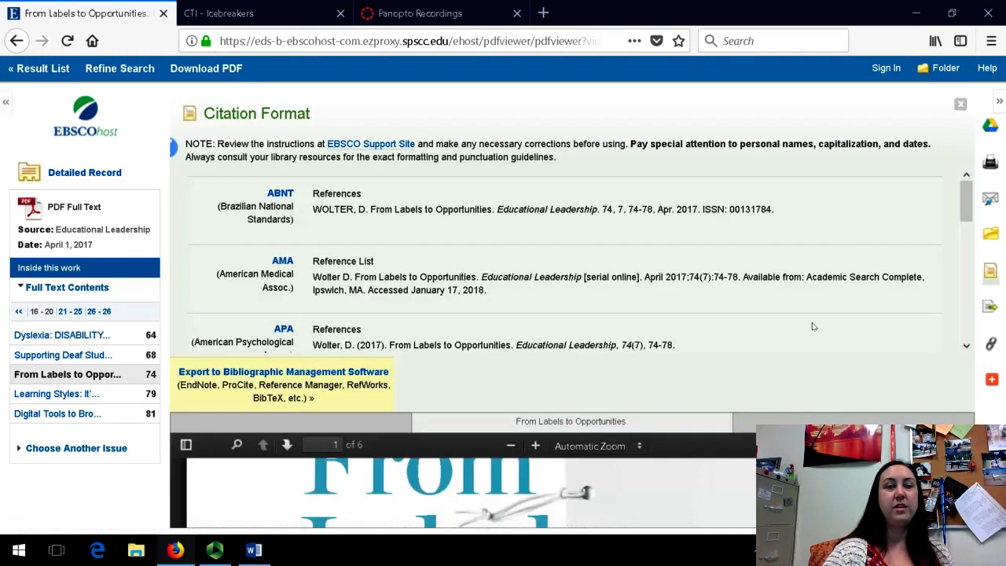
pyautogui.scroll(-2, 813, 319)
pyautogui.scroll(-5, 813, 318)
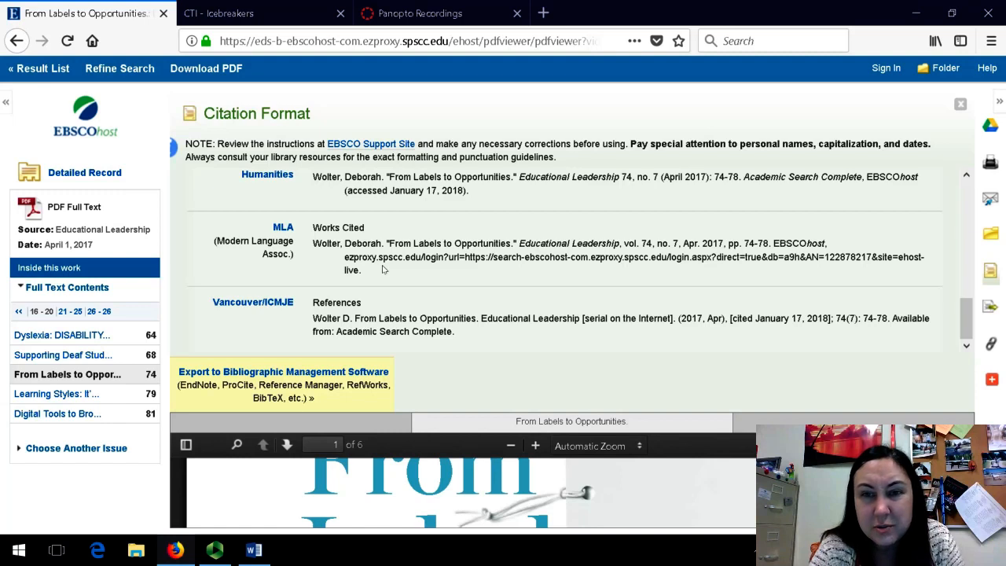
# Copy the article's full MLA citation and paste it into the Word document on the line below the first citation
pyautogui.moveTo(383, 270); pyautogui.dragTo(321, 246)
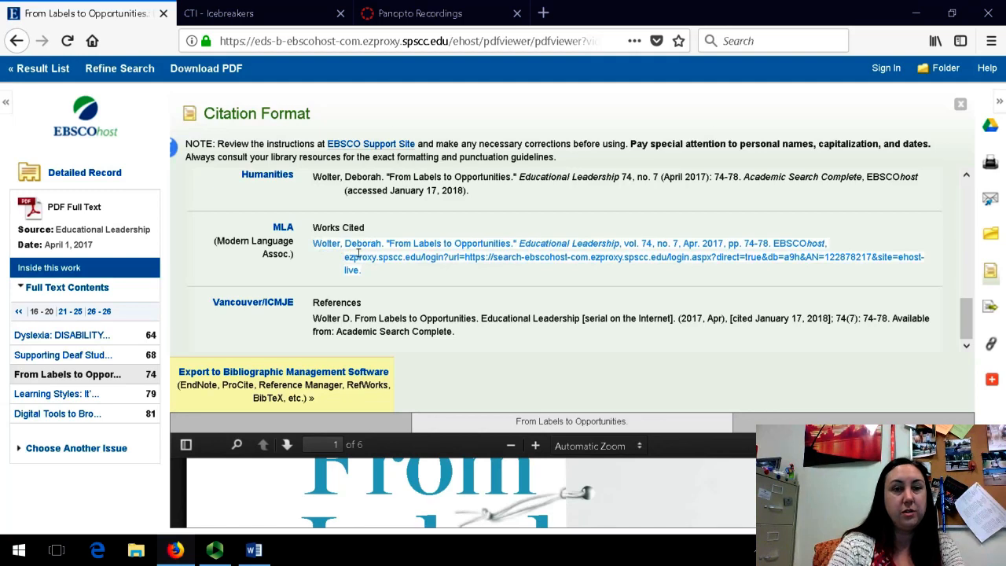
pyautogui.rightClick(358, 252)
pyautogui.click(376, 263)
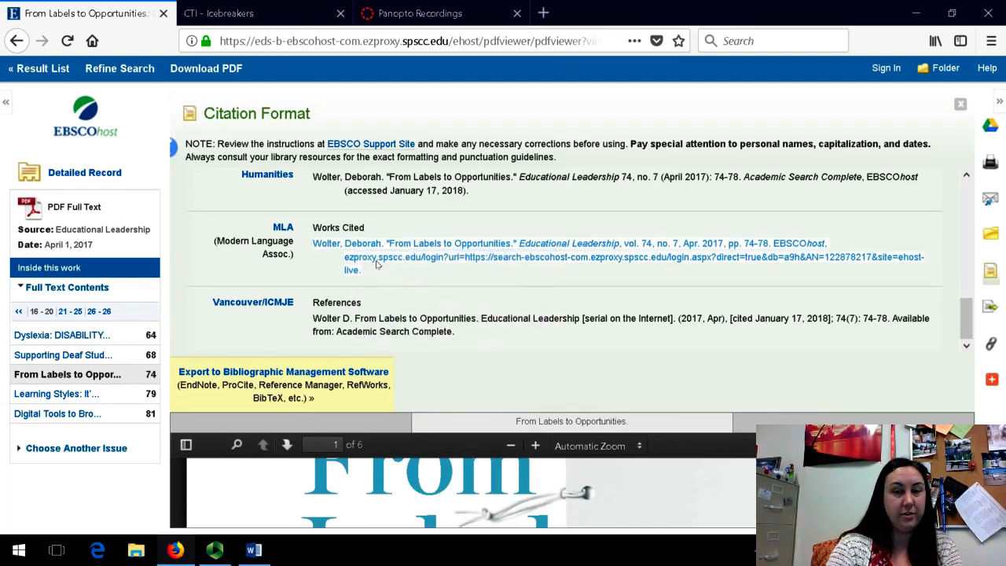
pyautogui.click(263, 558)
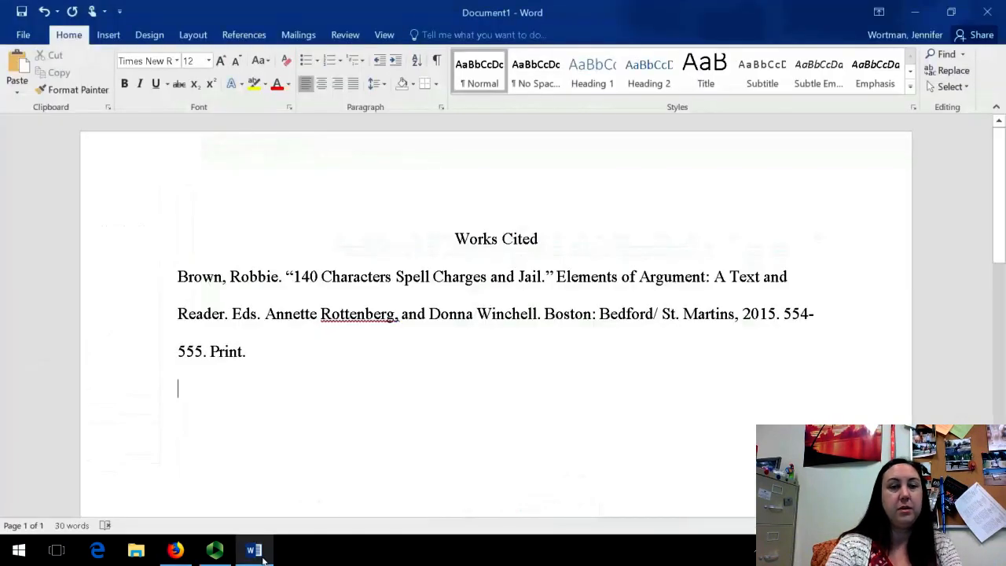
pyautogui.hotkey('ctrl', 'v')
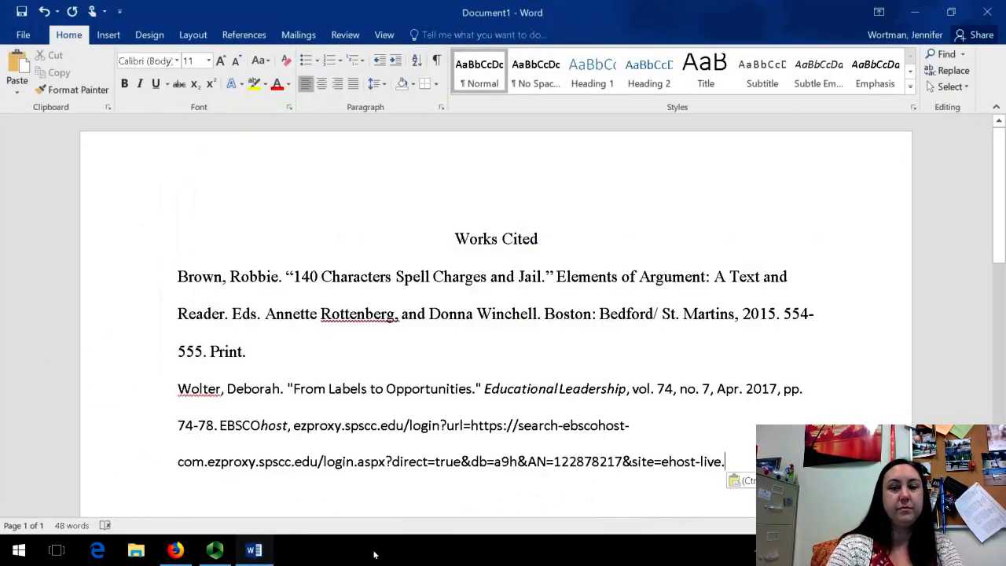
# Match the pasted citation's font to the document and italicize the book title "Elements of Argument: A Text and Reader" in the first citation
pyautogui.click(755, 480)
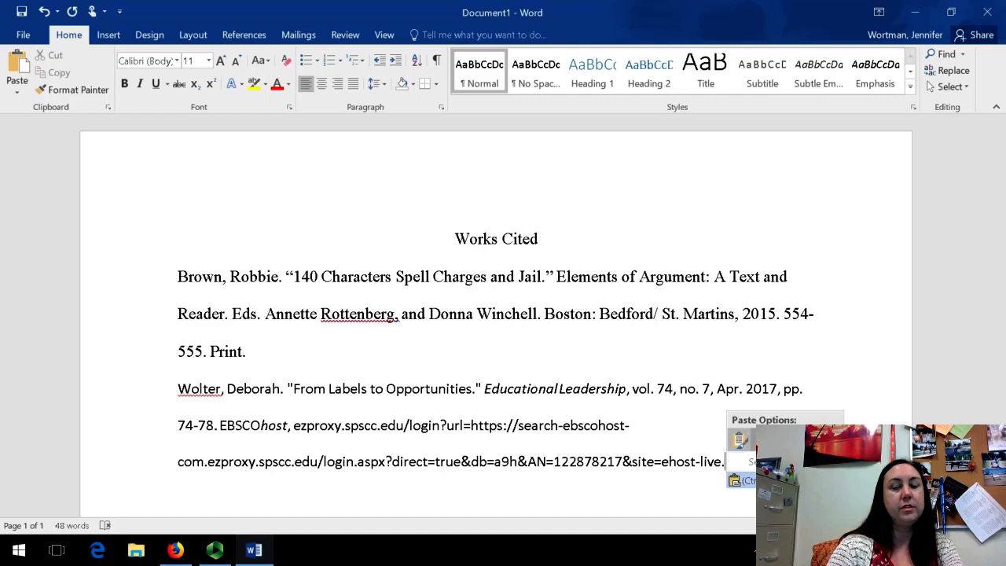
pyautogui.click(762, 440)
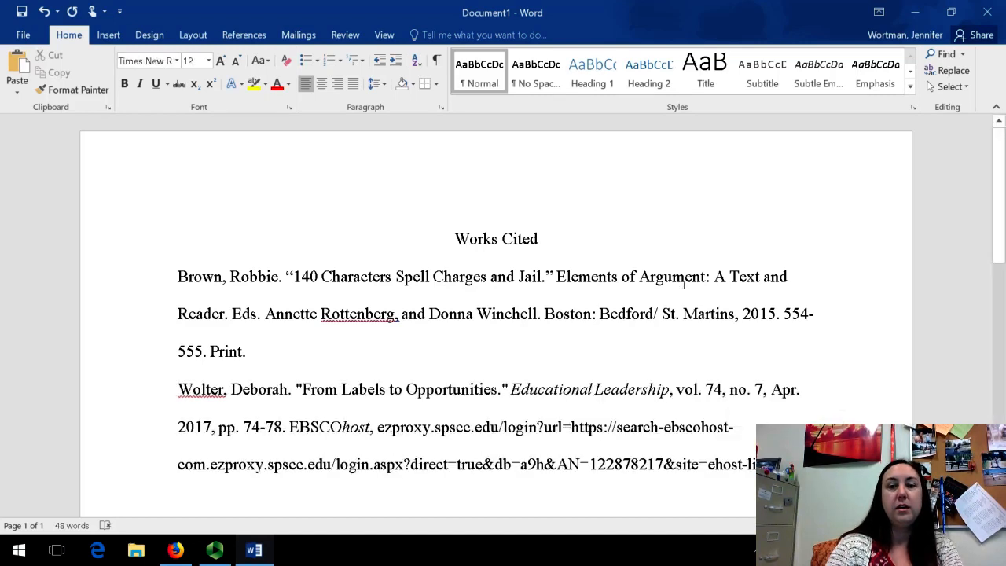
pyautogui.moveTo(232, 313); pyautogui.dragTo(572, 284)
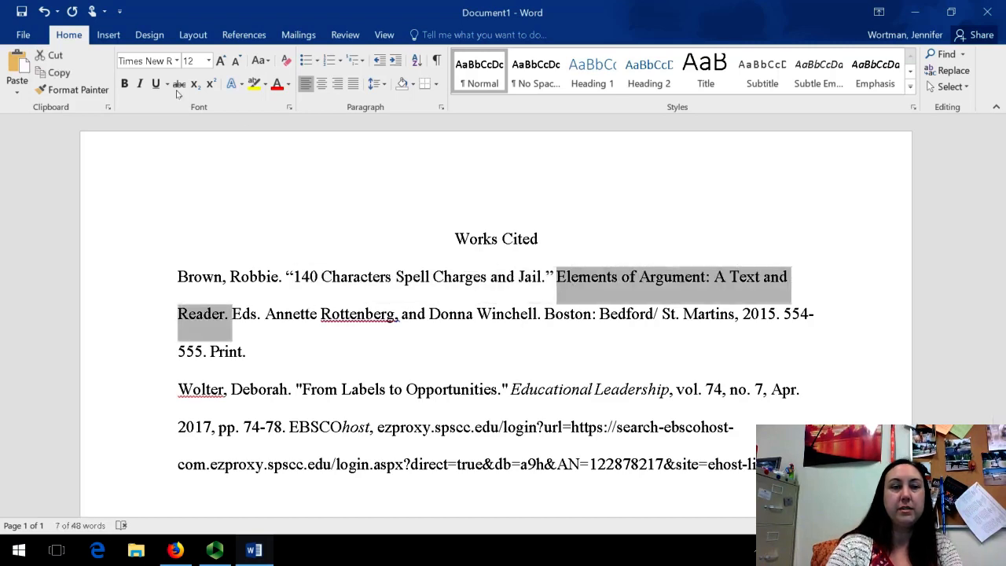
pyautogui.click(139, 83)
pyautogui.click(596, 241)
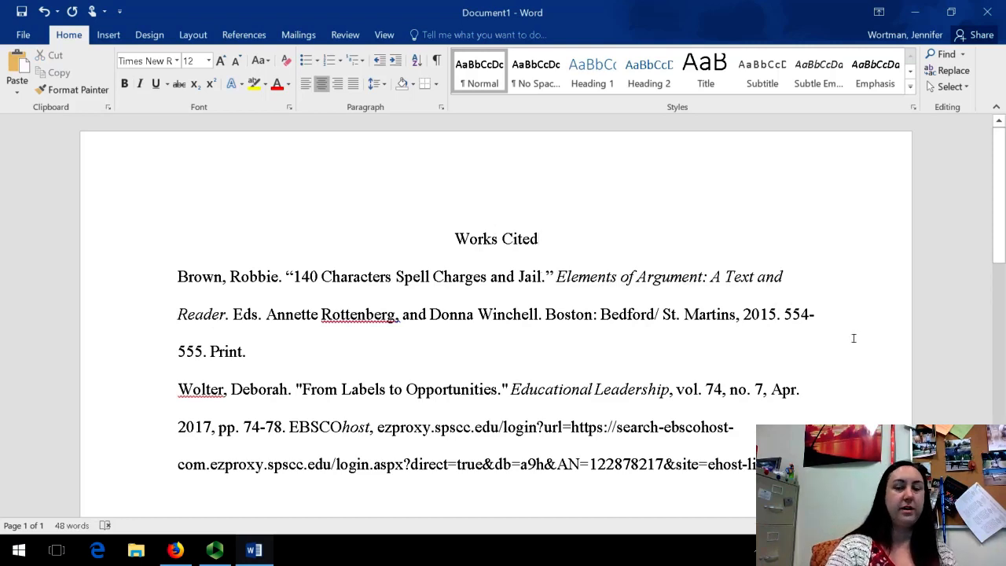
pyautogui.scroll(-1, 853, 338)
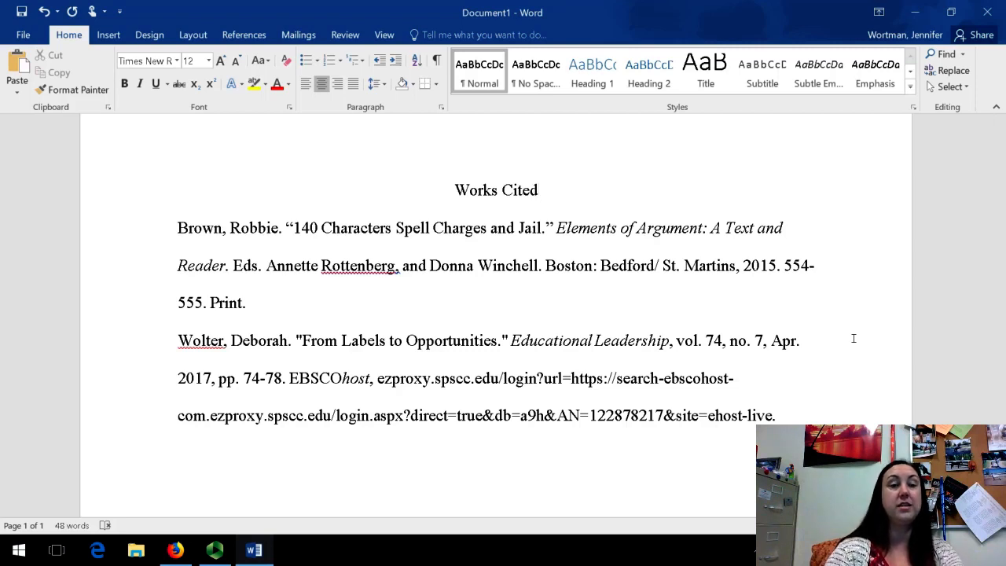
# Switch to Firefox and copy the web address of the Cornell "CTI - Icebreakers" page
pyautogui.click(913, 14)
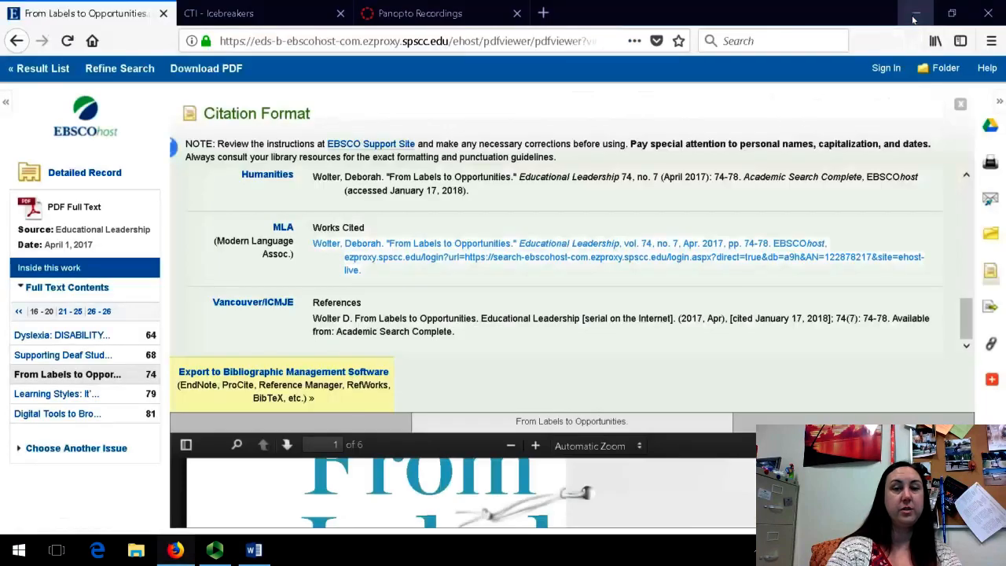
pyautogui.click(287, 21)
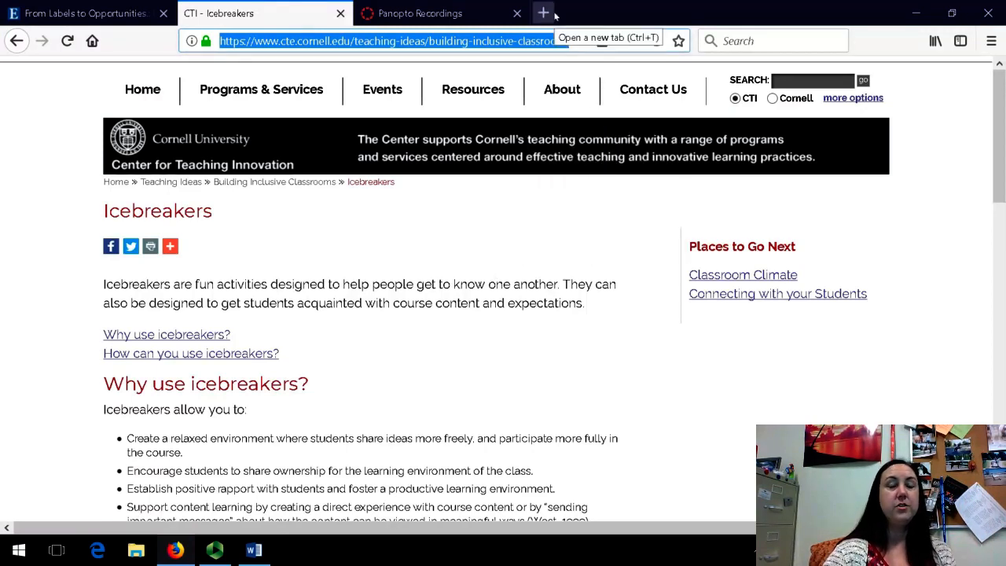
pyautogui.rightClick(513, 45)
pyautogui.click(537, 86)
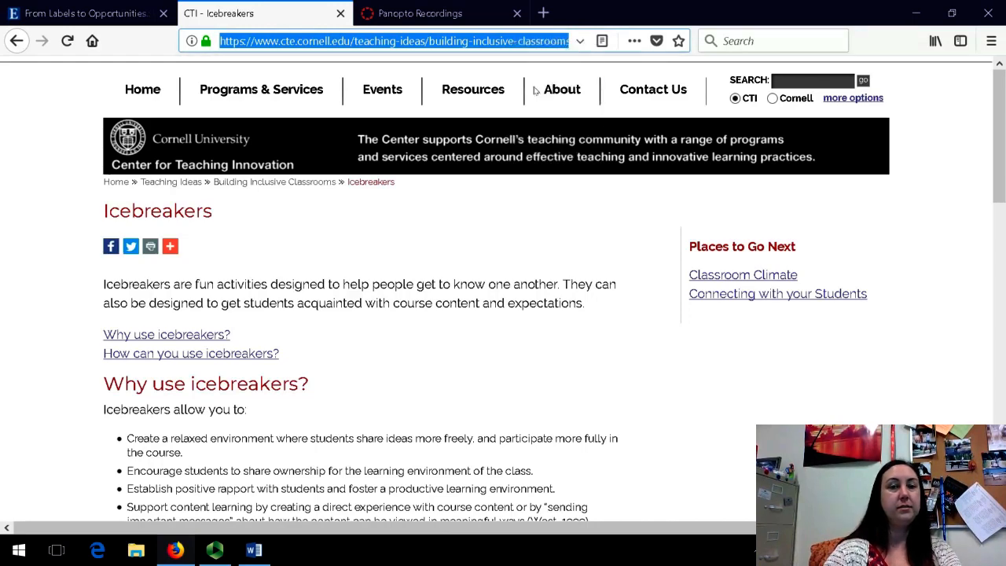
# Open easybib.com in a new browser tab
pyautogui.click(542, 12)
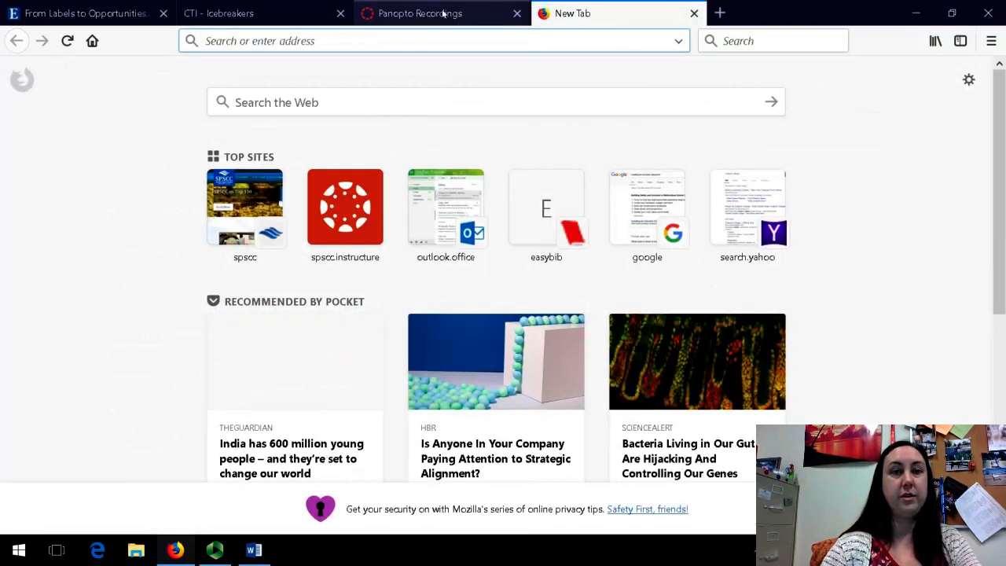
pyautogui.write('easy.c')
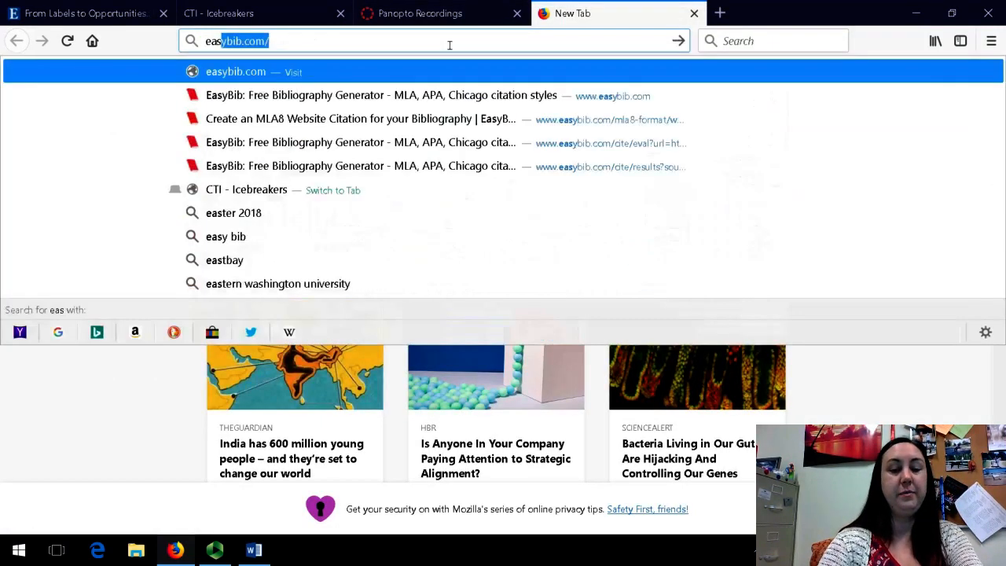
pyautogui.press('BackSpace')
pyautogui.press('BackSpace')
pyautogui.write('bin')
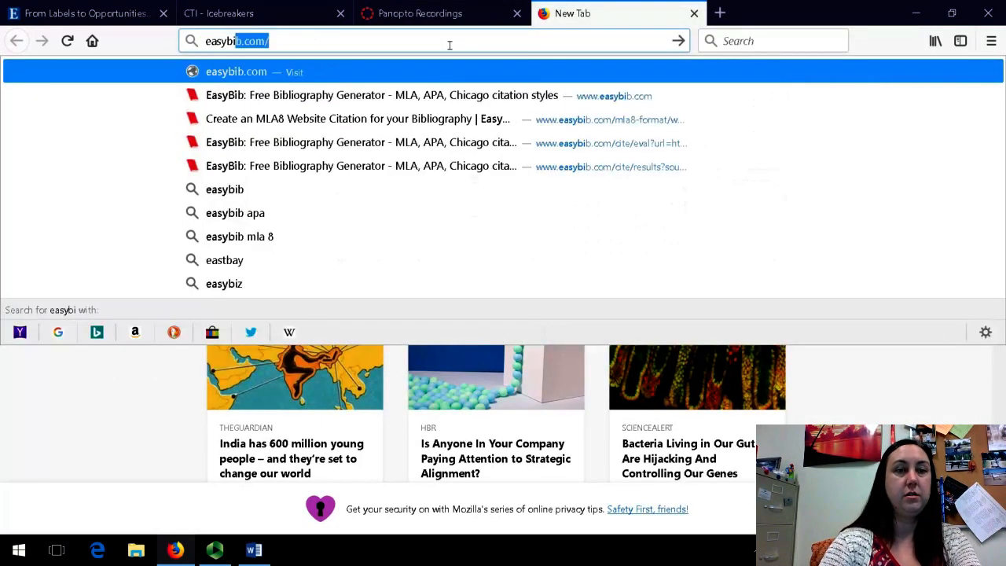
pyautogui.press('BackSpace')
pyautogui.write('b.com')
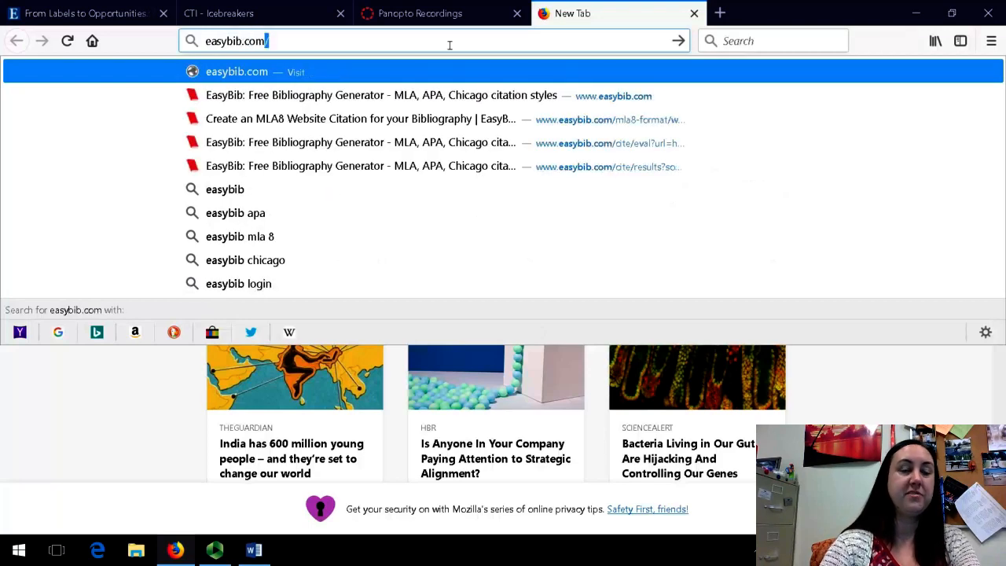
pyautogui.press('Return')
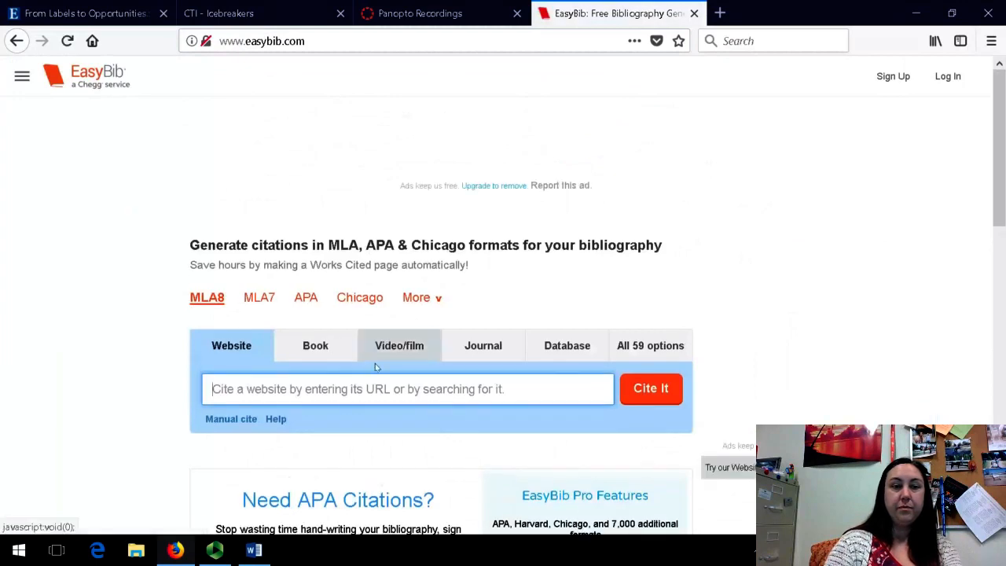
# Paste the copied Icebreakers address as a website source in MLA8 style and search for its citation
pyautogui.scroll(-5, 746, 290)
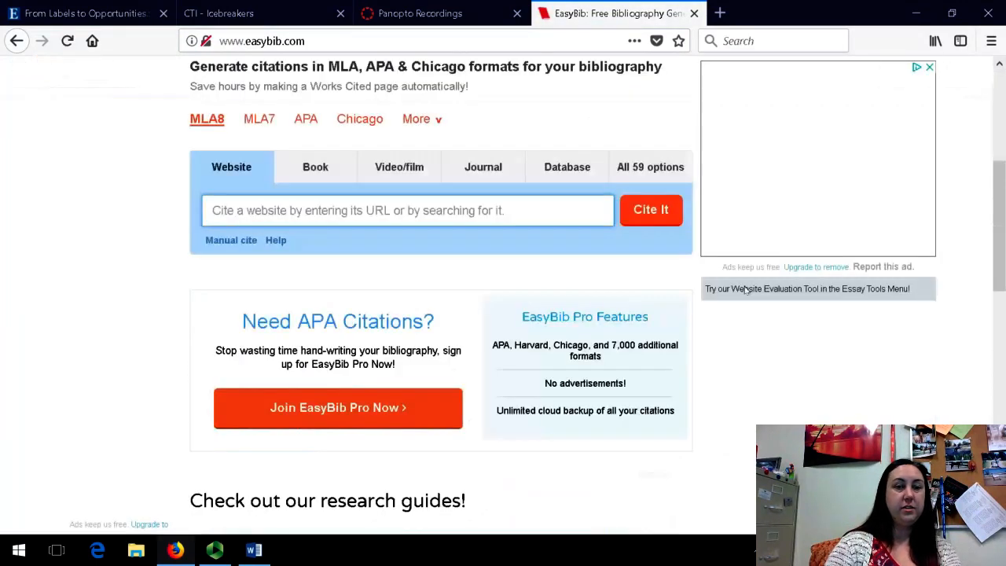
pyautogui.scroll(4, 746, 290)
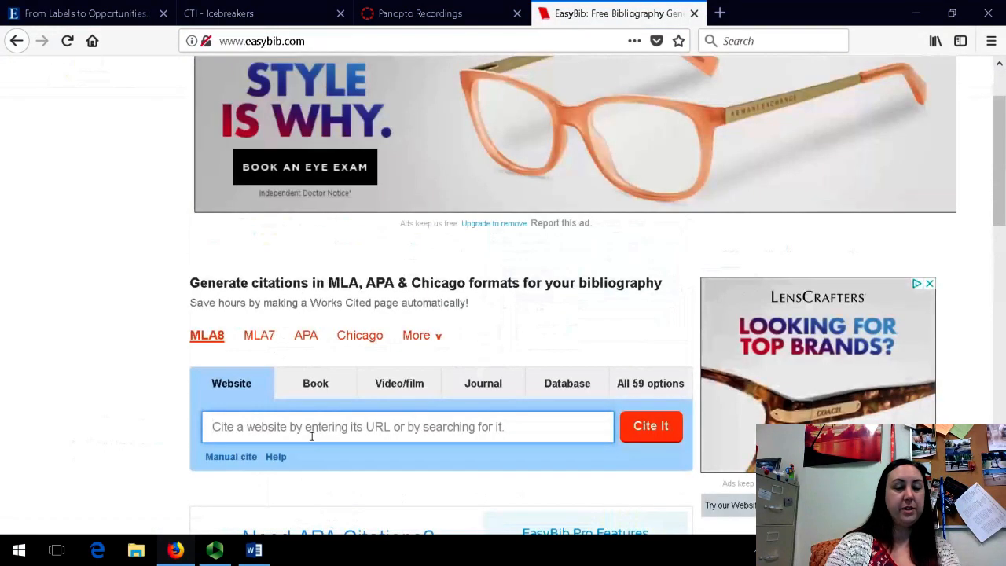
pyautogui.click(309, 428)
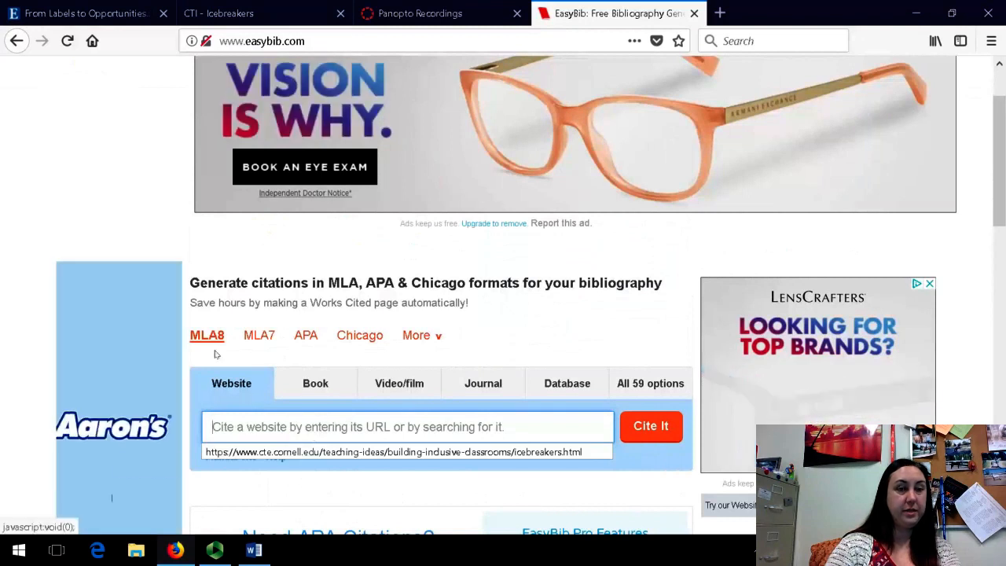
pyautogui.click(665, 428)
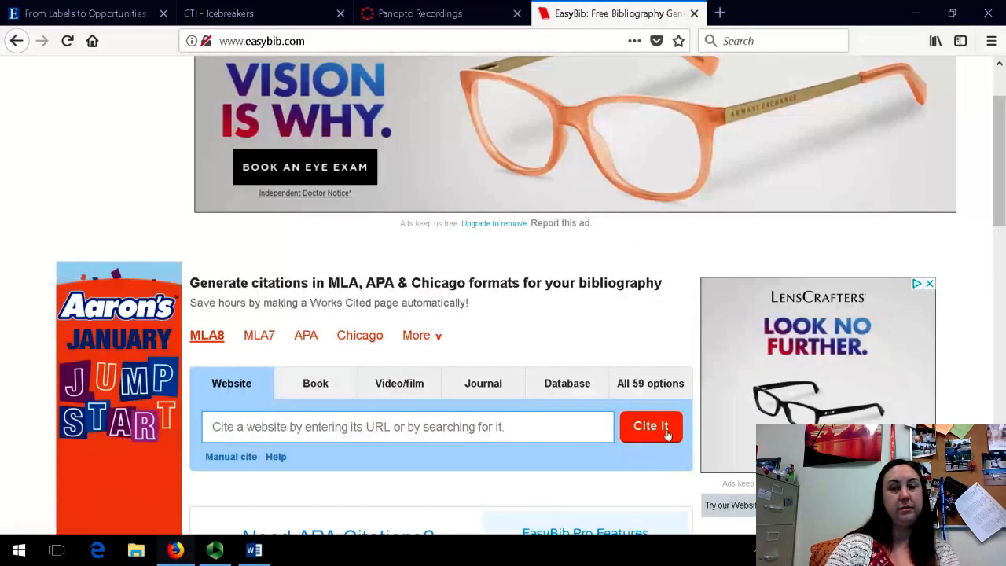
pyautogui.click(440, 445)
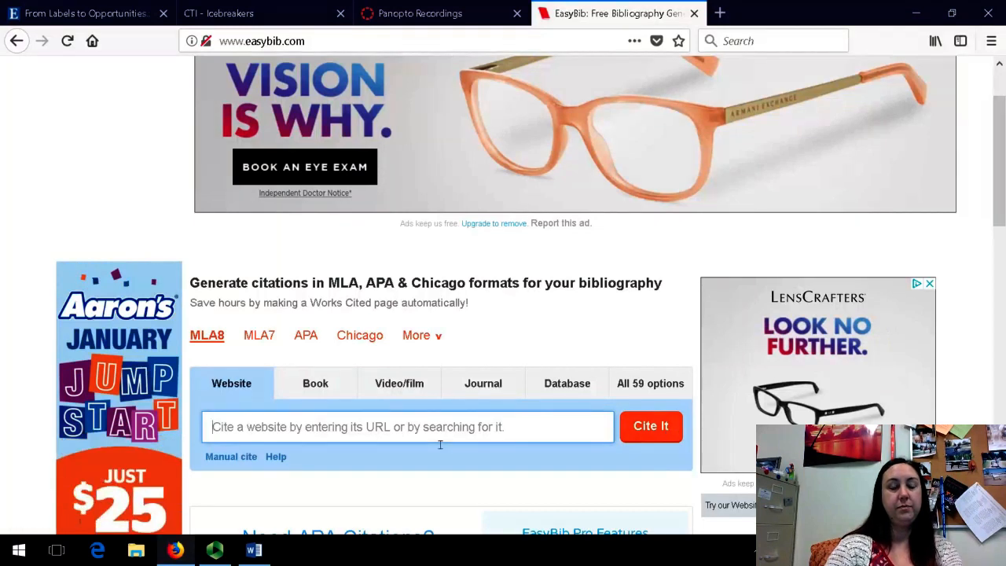
pyautogui.hotkey('ctrl', 'v')
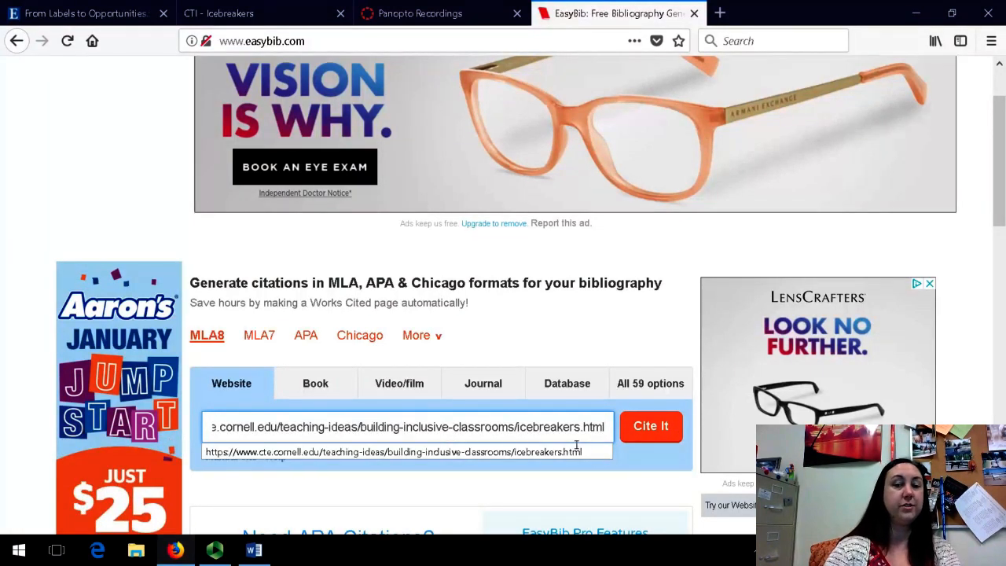
pyautogui.click(649, 426)
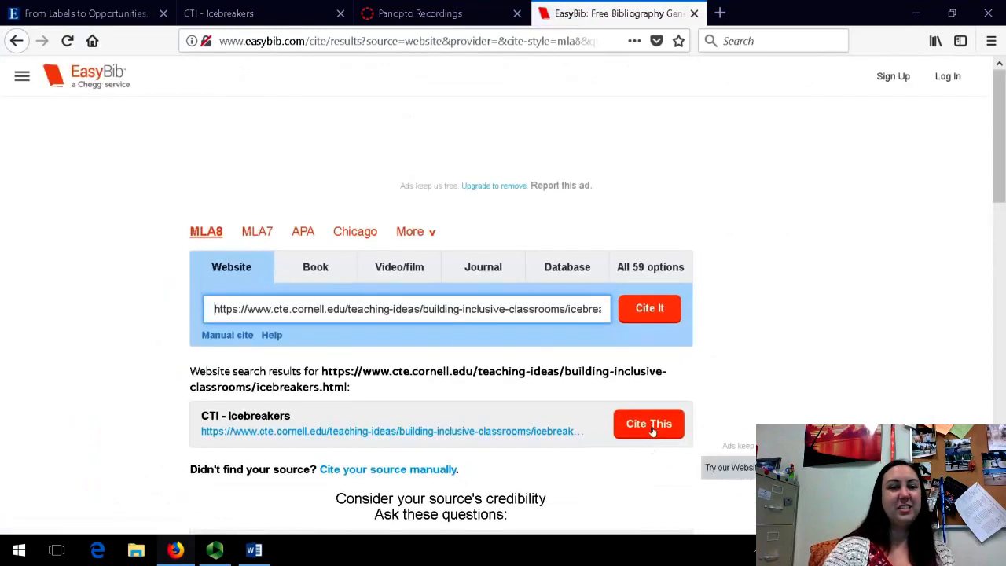
# Cite the "CTI - Icebreakers" search result and continue to the final step with the MLA8 website citation form
pyautogui.click(654, 422)
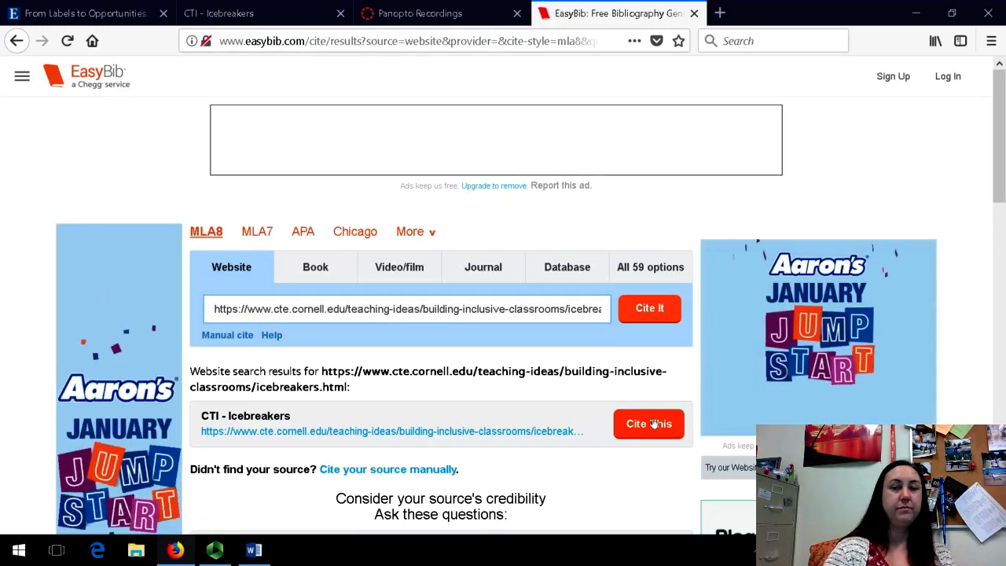
pyautogui.click(646, 432)
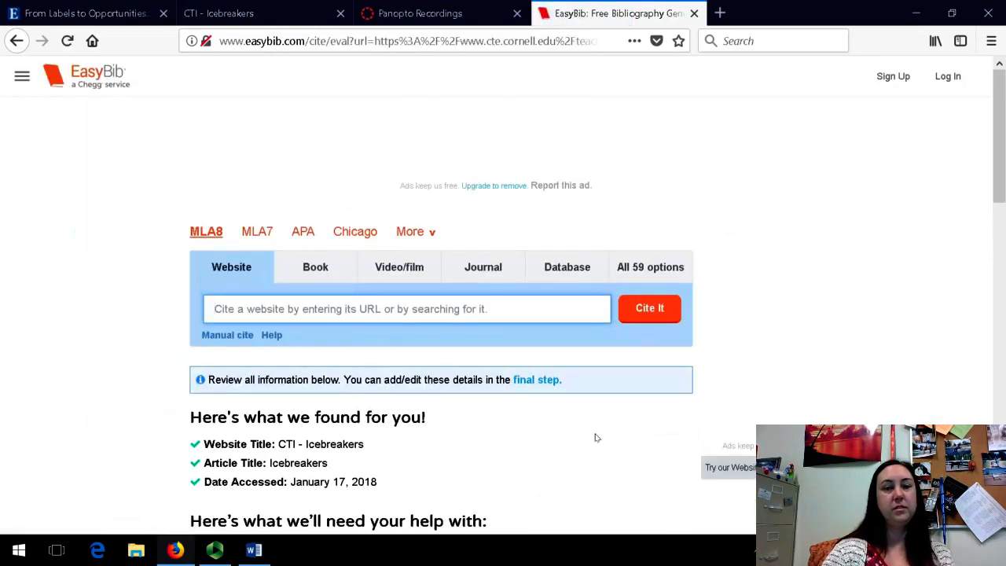
pyautogui.scroll(-5, 589, 428)
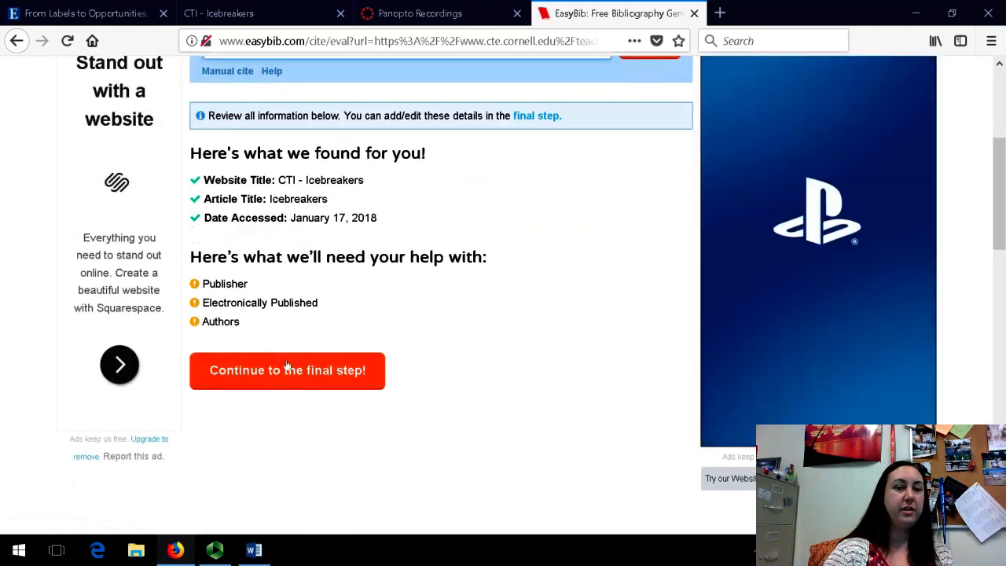
pyautogui.click(287, 370)
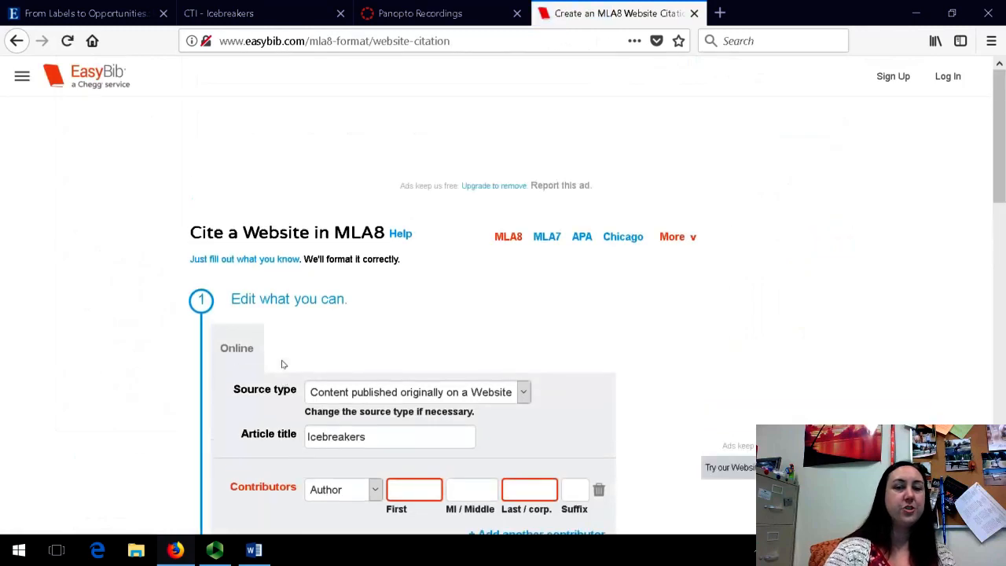
pyautogui.scroll(-3, 955, 333)
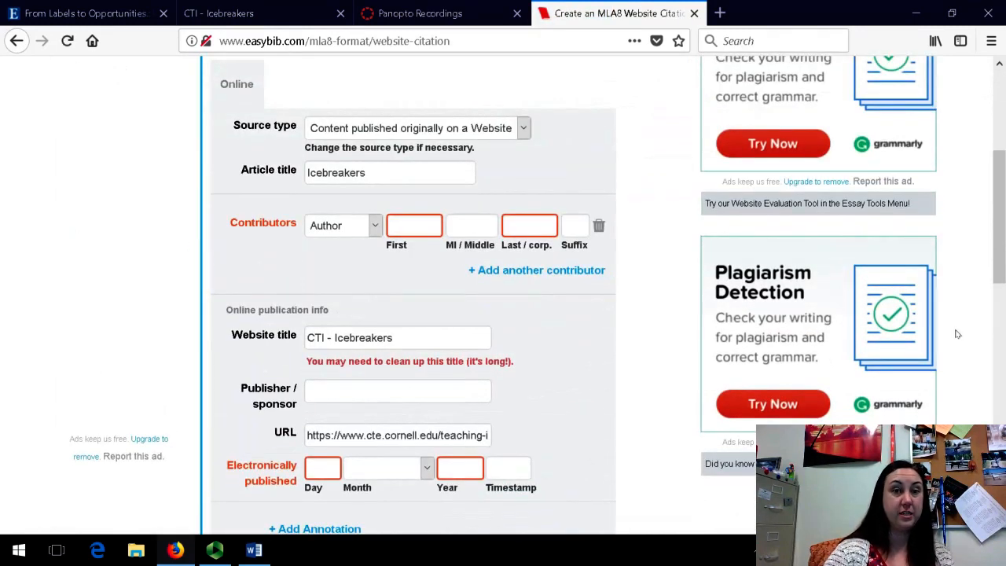
pyautogui.scroll(1, 957, 334)
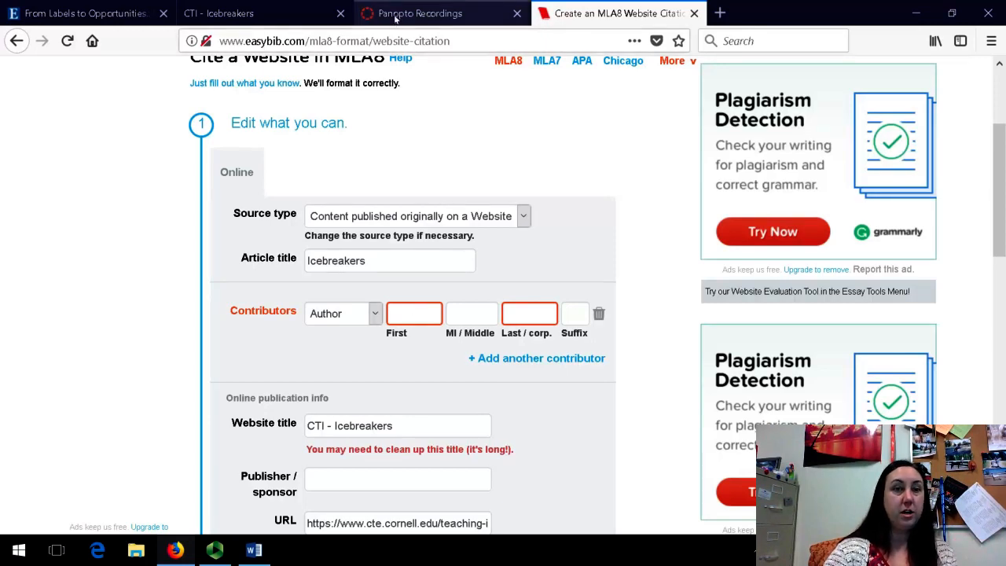
# Examine the Icebreakers page from start to end for the author, publisher and publication date missing from the citation form
pyautogui.click(220, 13)
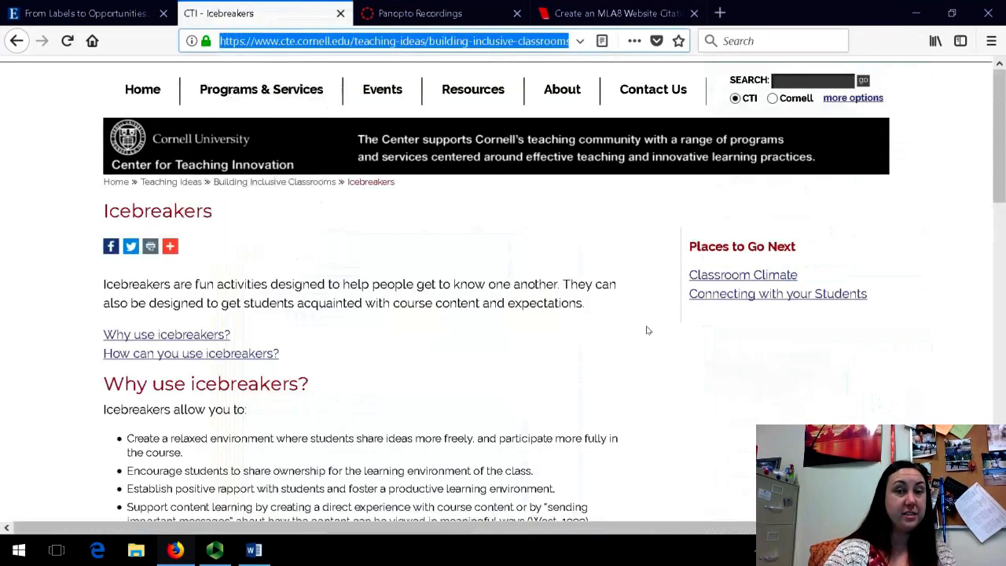
pyautogui.scroll(-3, 726, 367)
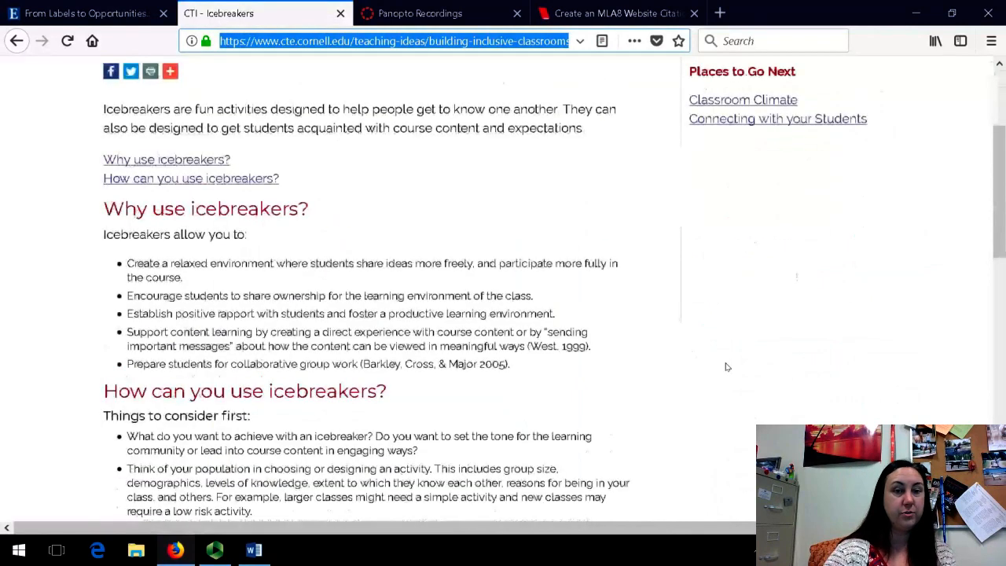
pyautogui.scroll(-10, 727, 367)
pyautogui.scroll(-2, 727, 348)
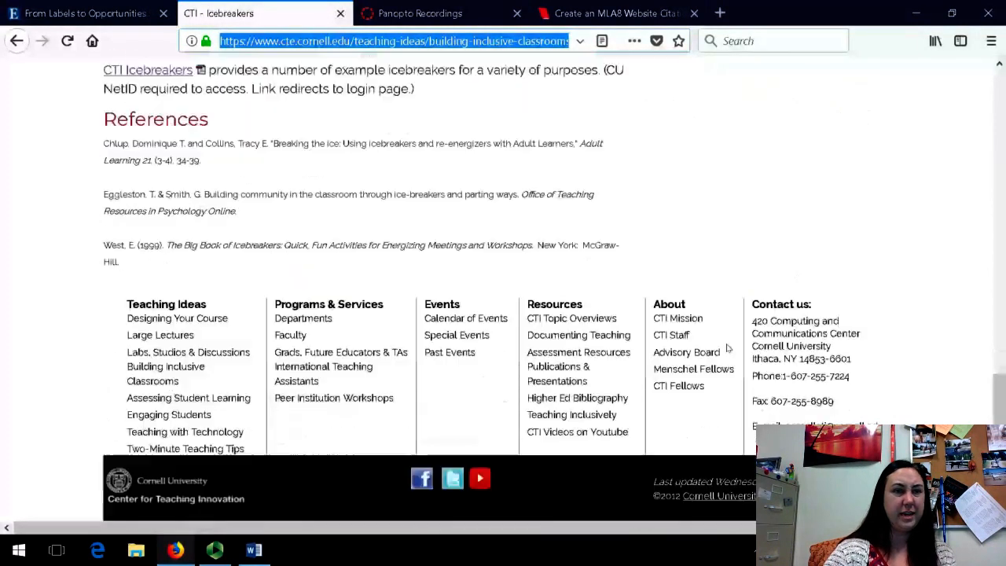
pyautogui.scroll(2, 727, 348)
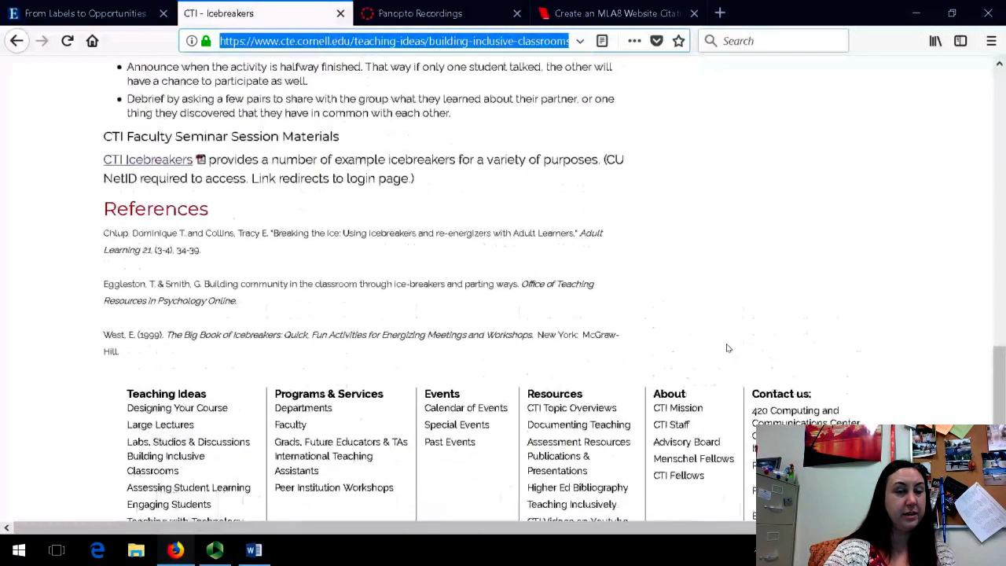
pyautogui.scroll(6, 727, 348)
pyautogui.scroll(15, 726, 348)
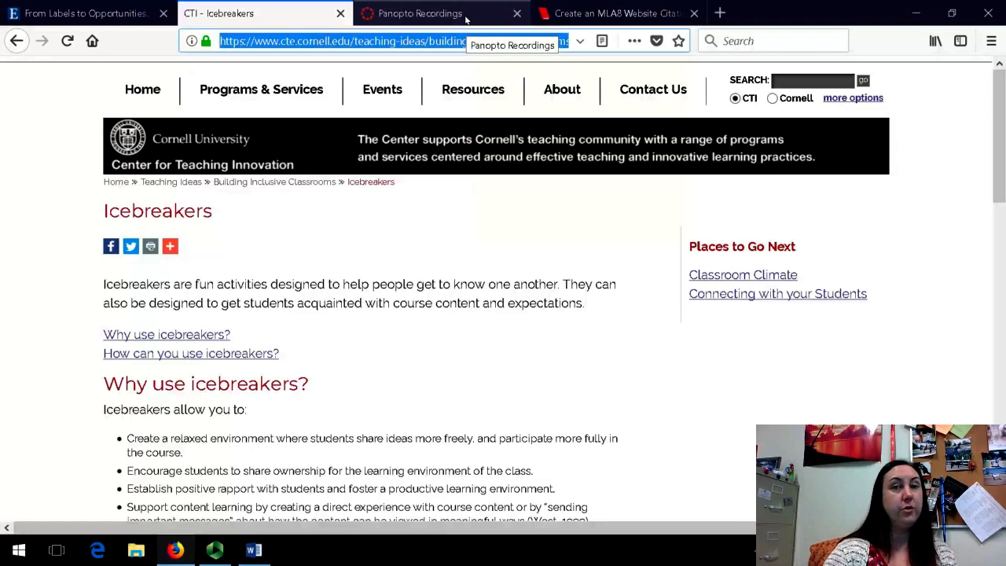
# Replace the website title in the EasyBib form with Cornell University Center for Teaching Innovation and enter Cornell University as the publisher
pyautogui.click(619, 14)
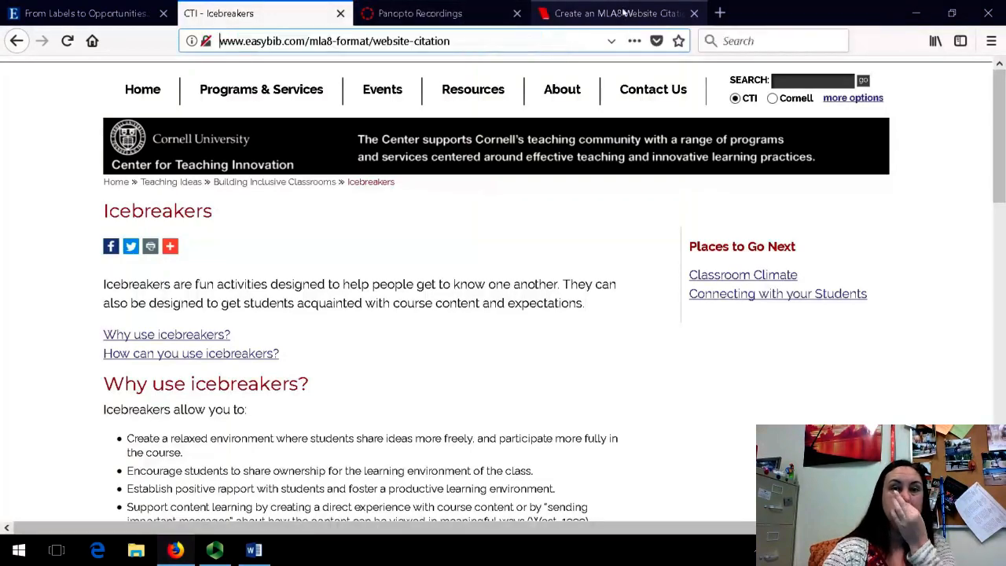
pyautogui.scroll(-2, 616, 250)
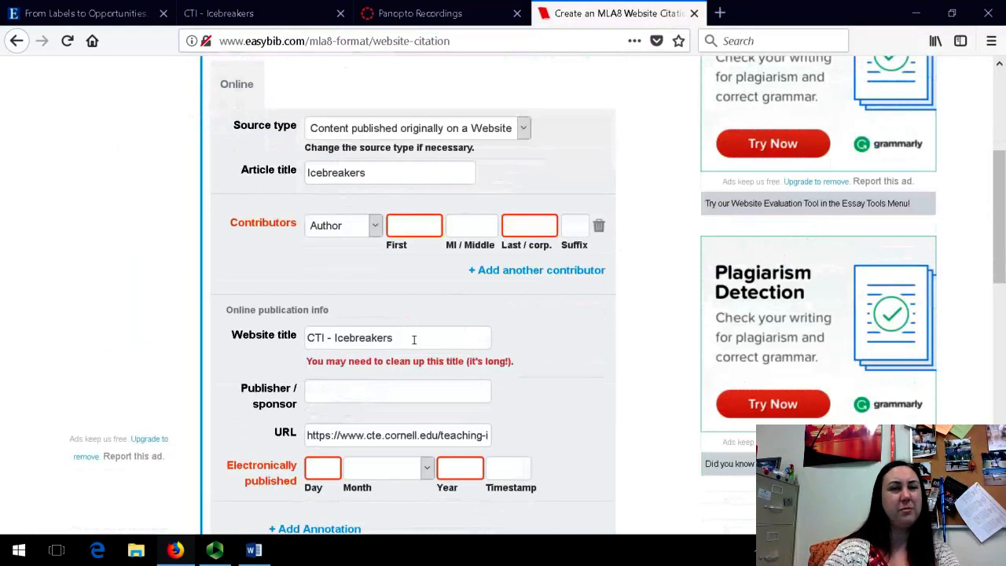
pyautogui.moveTo(413, 339); pyautogui.dragTo(271, 336)
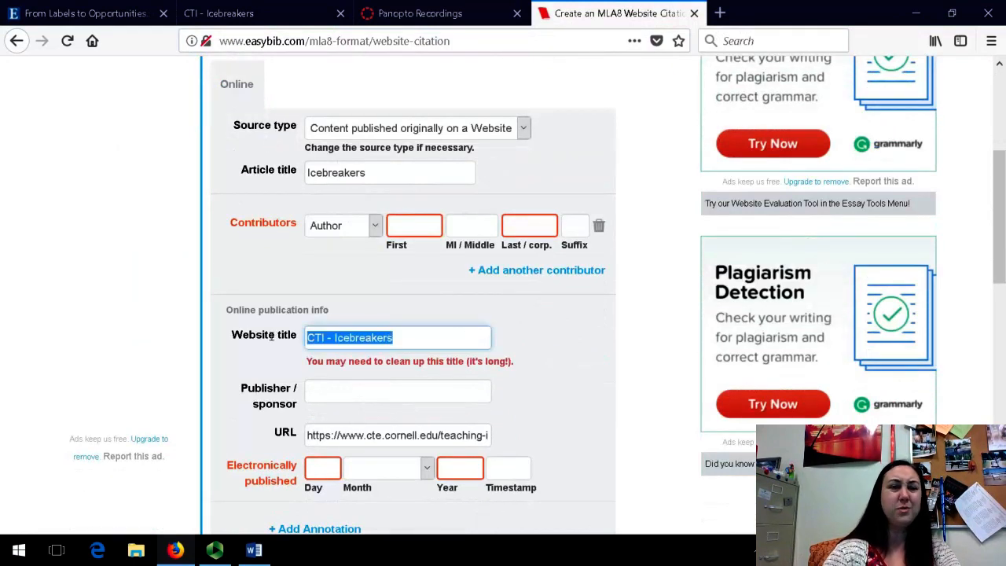
pyautogui.press('BackSpace')
pyautogui.click(281, 11)
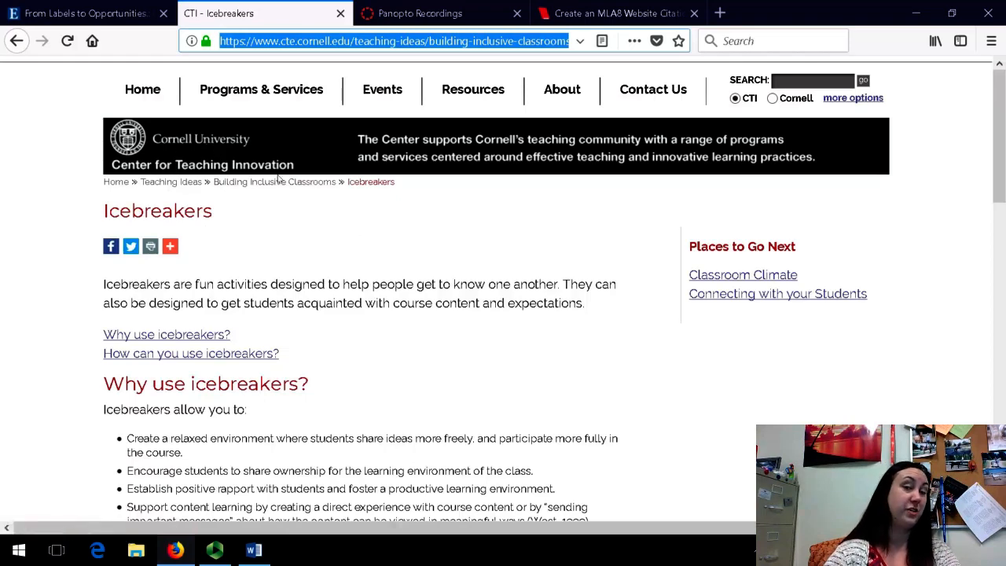
pyautogui.click(588, 13)
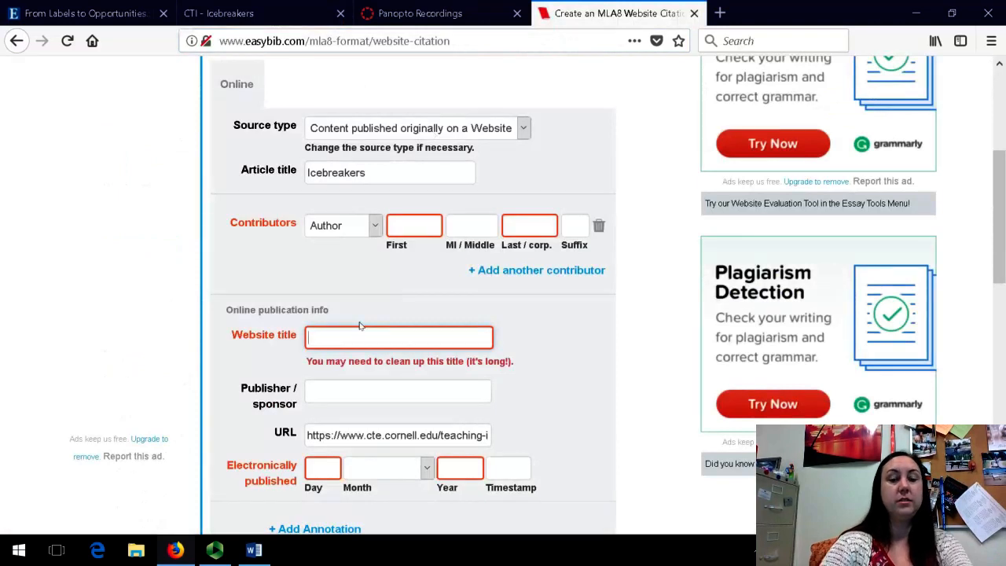
pyautogui.write('Corneel')
pyautogui.press('BackSpace')
pyautogui.press('BackSpace')
pyautogui.write('ll Univ')
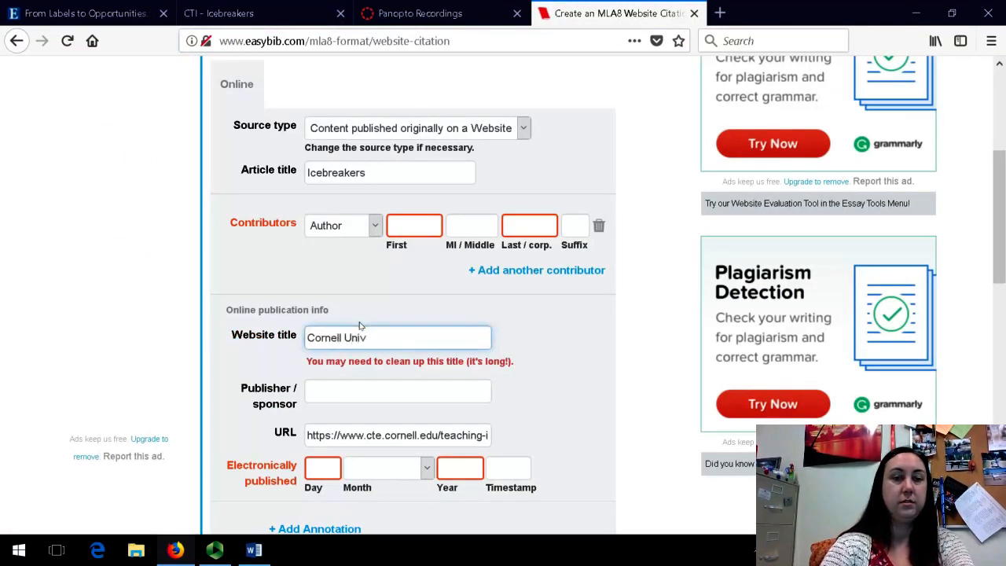
pyautogui.write('ersity for')
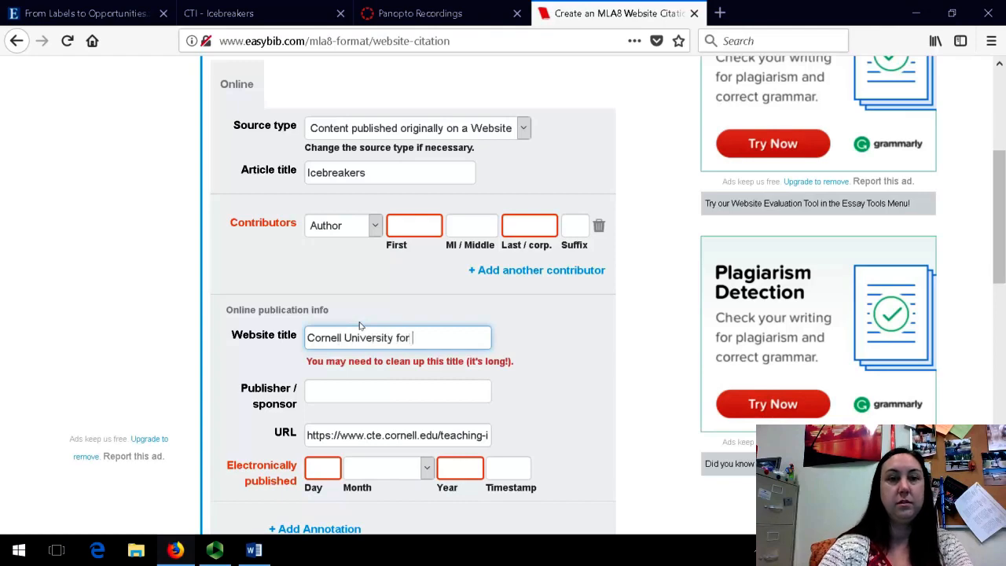
pyautogui.click(253, 14)
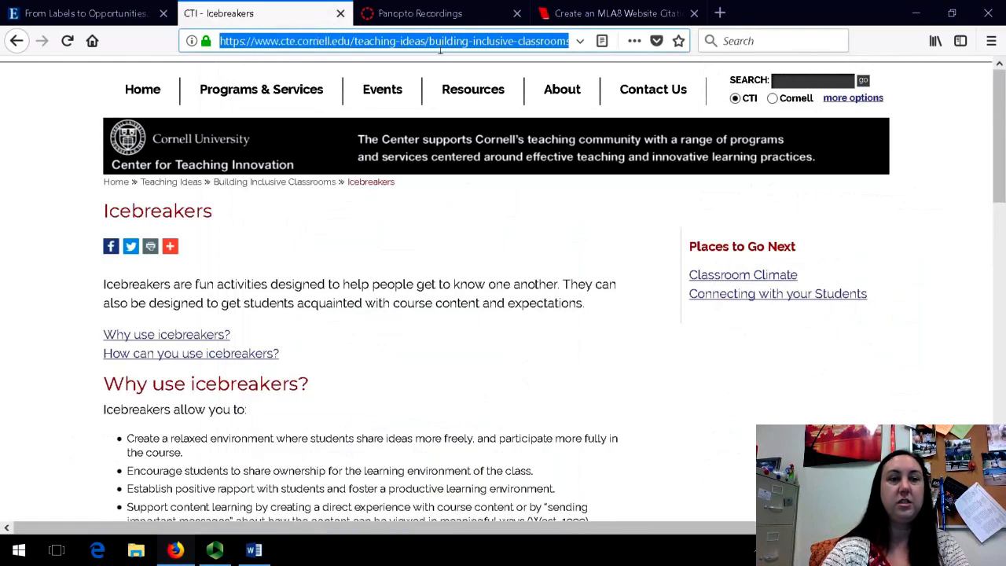
pyautogui.click(615, 16)
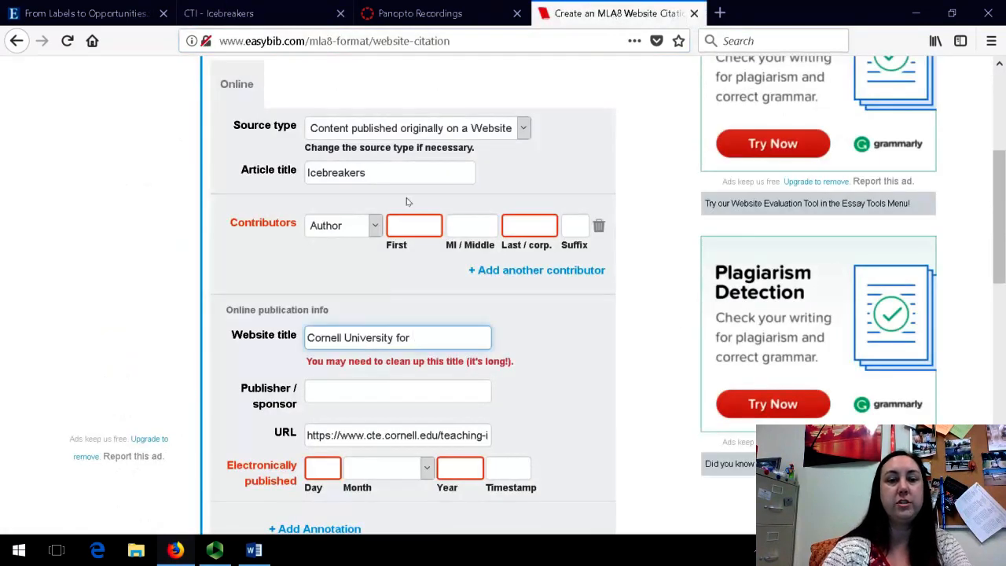
pyautogui.write('Center for Teac')
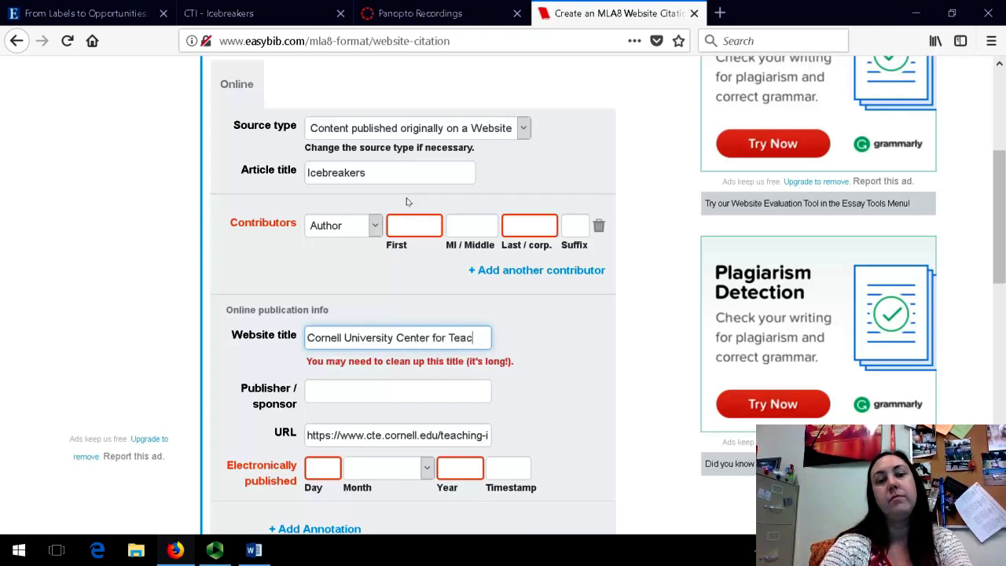
pyautogui.write('hing Innovation')
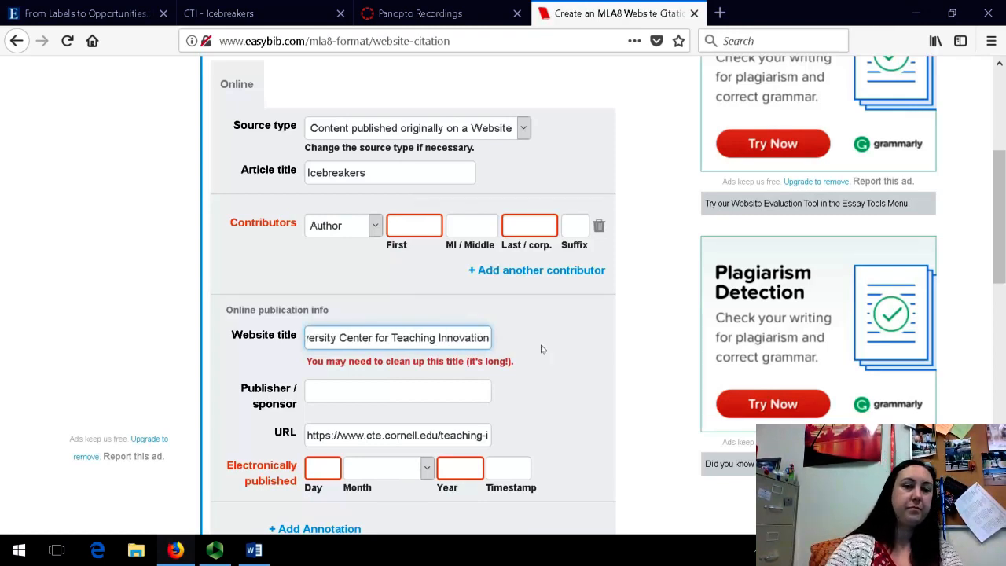
pyautogui.click(459, 399)
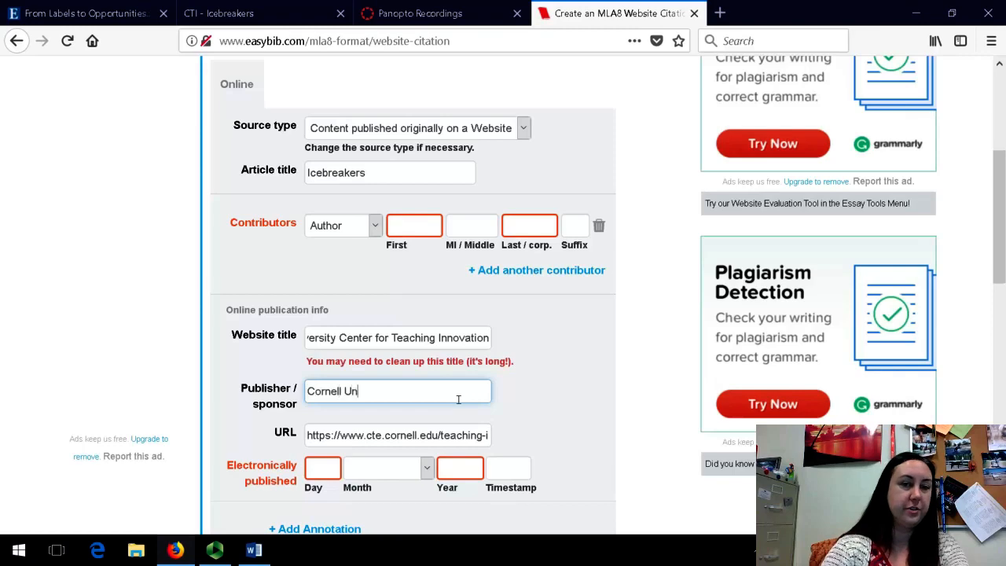
pyautogui.write('Cornell University')
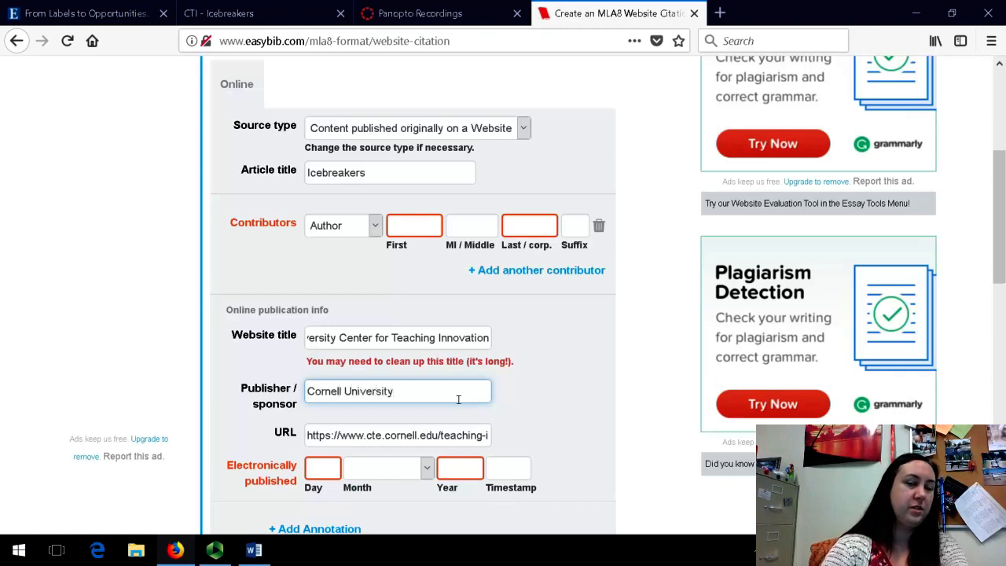
# Check the footer of the Icebreakers page for its last-updated date, then return to the EasyBib citation form
pyautogui.click(267, 10)
pyautogui.moveTo(999, 130); pyautogui.dragTo(983, 417)
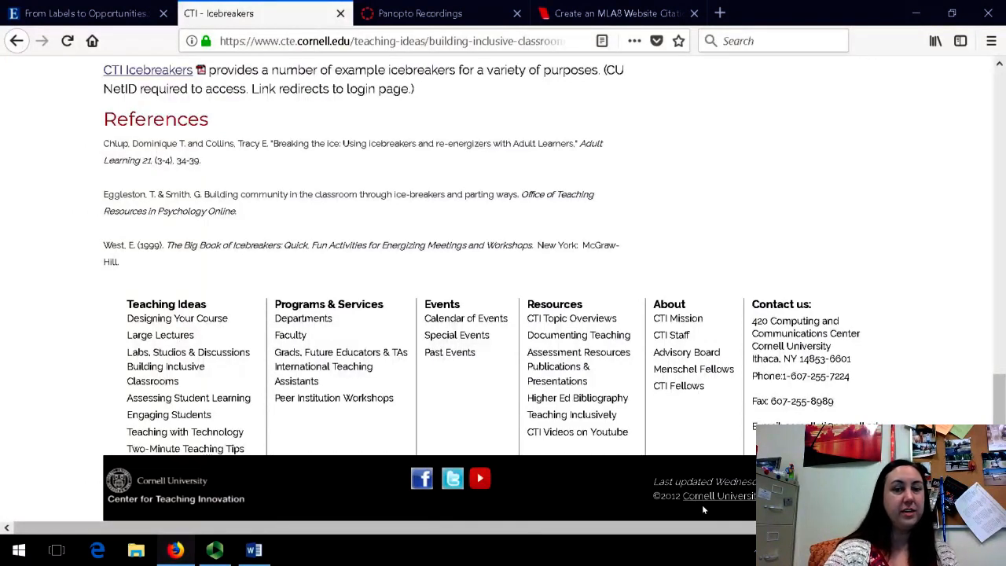
pyautogui.scroll(20, 897, 331)
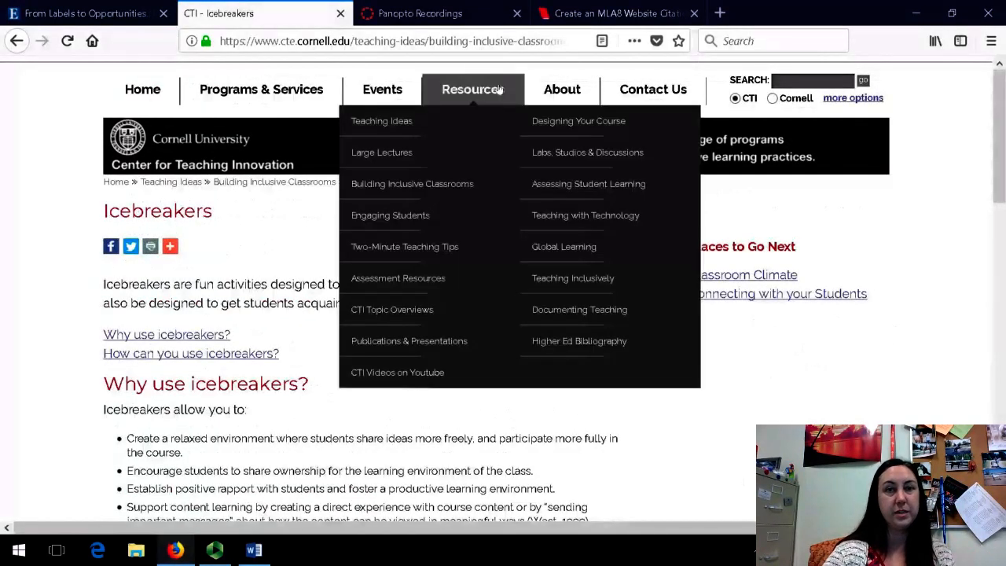
pyautogui.click(560, 18)
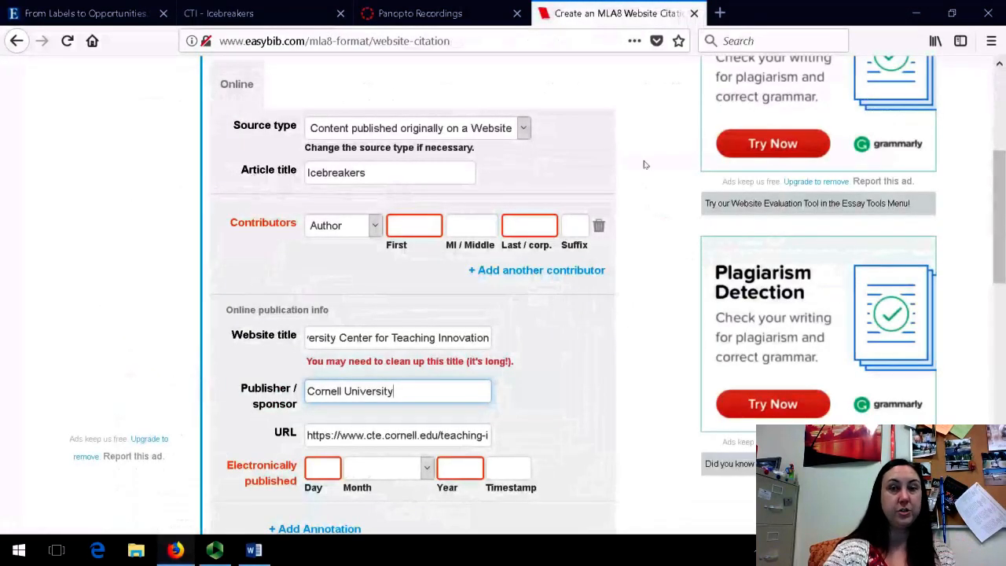
pyautogui.scroll(-2, 643, 141)
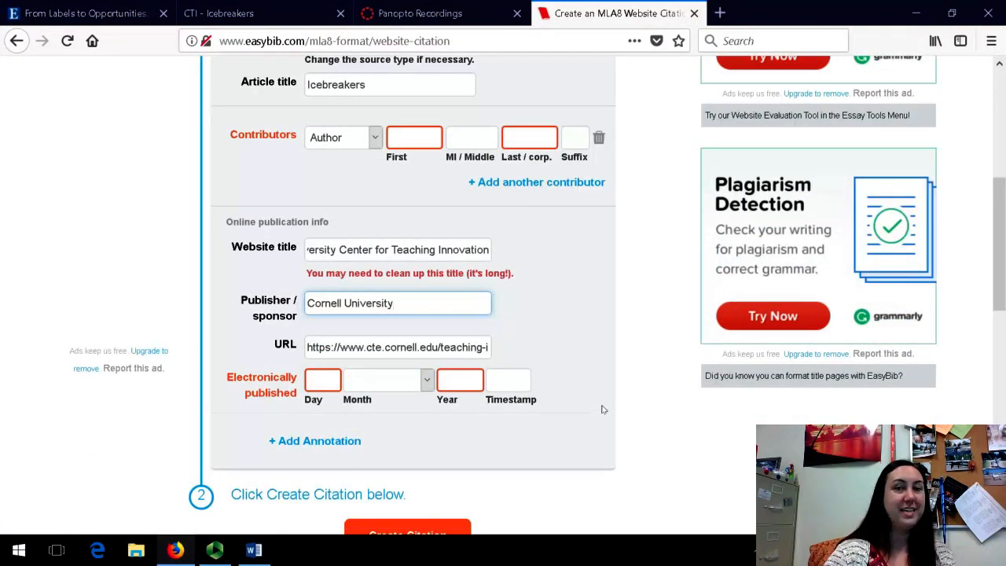
pyautogui.click(323, 15)
pyautogui.scroll(-5, 790, 372)
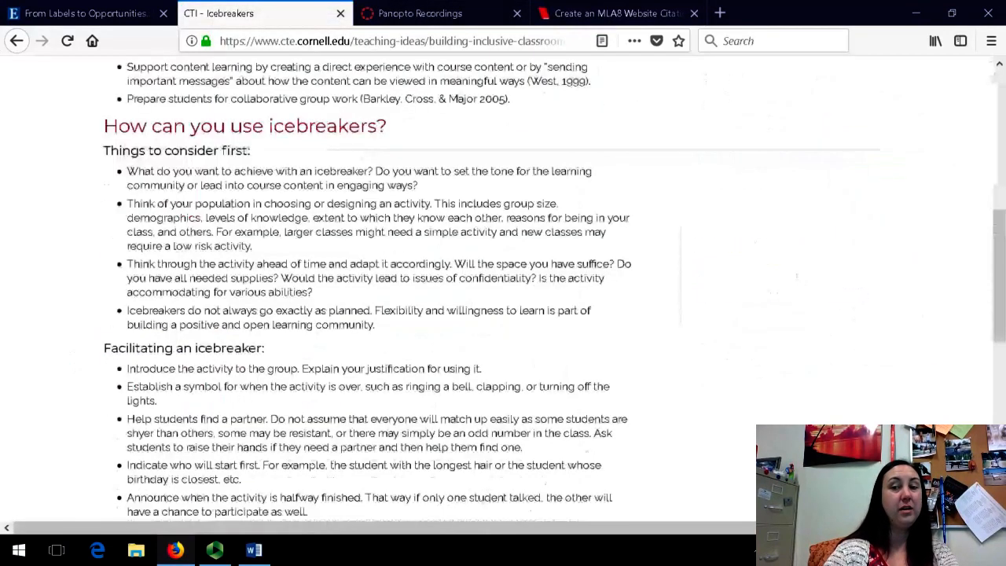
pyautogui.scroll(-10, 741, 466)
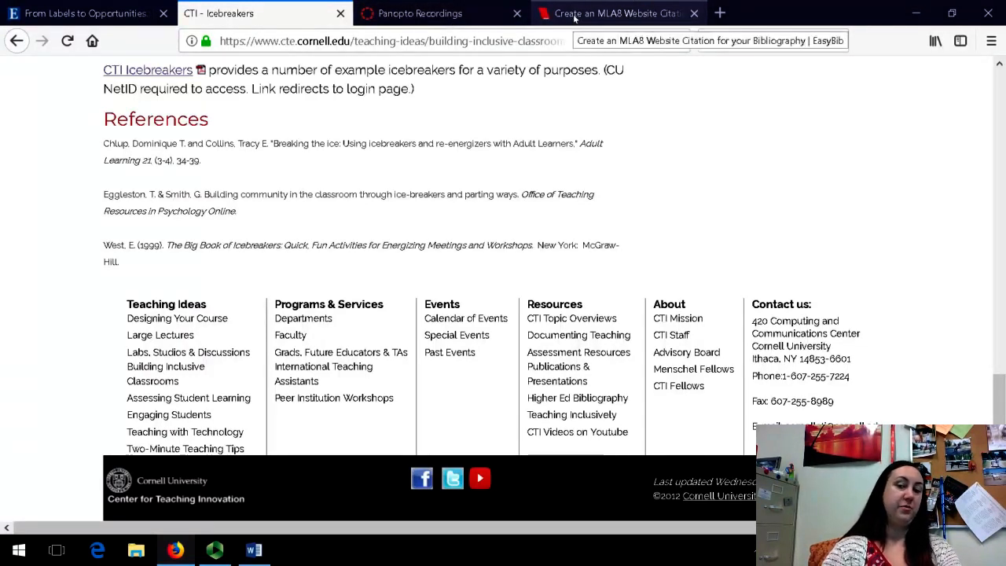
pyautogui.click(574, 14)
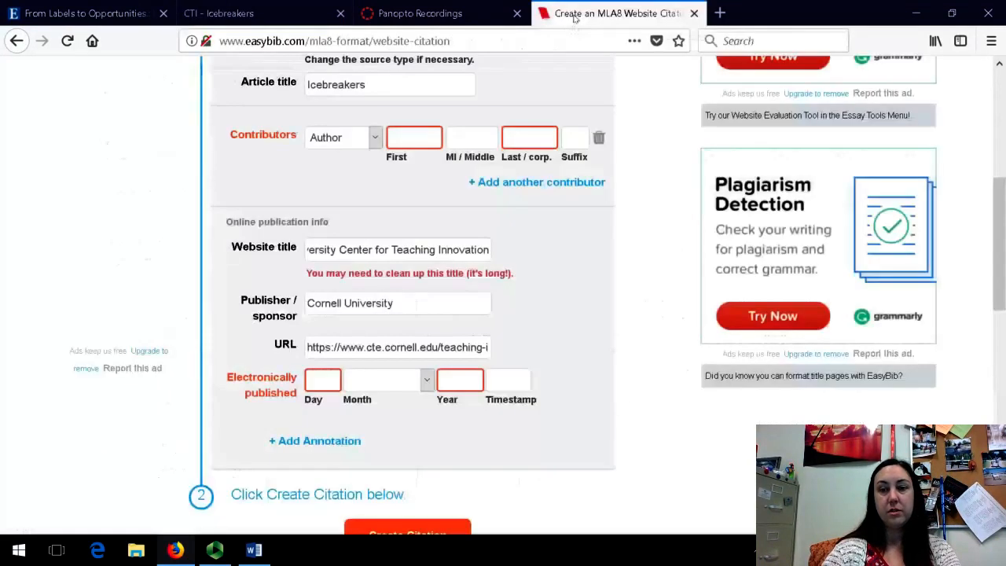
# Set the electronically published date of the website citation to 18 October 2018
pyautogui.click(321, 362)
pyautogui.write('18')
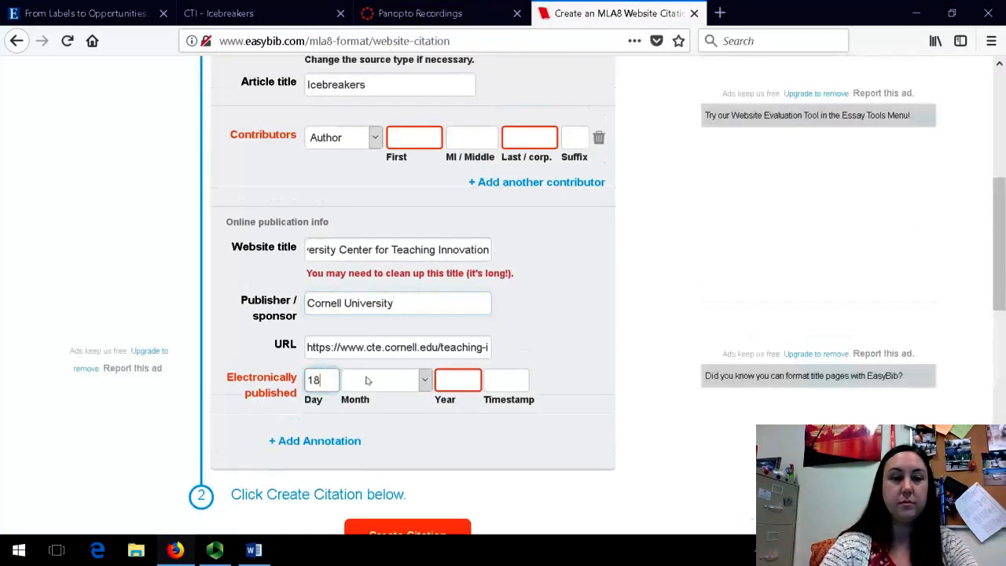
pyautogui.click(368, 380)
pyautogui.click(370, 250)
pyautogui.click(452, 384)
pyautogui.write('2018')
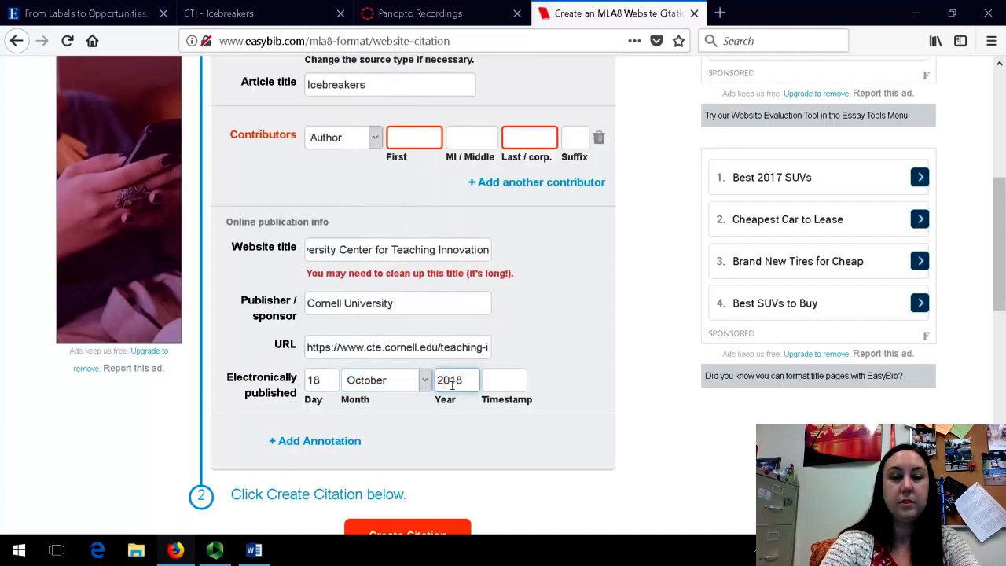
pyautogui.click(691, 462)
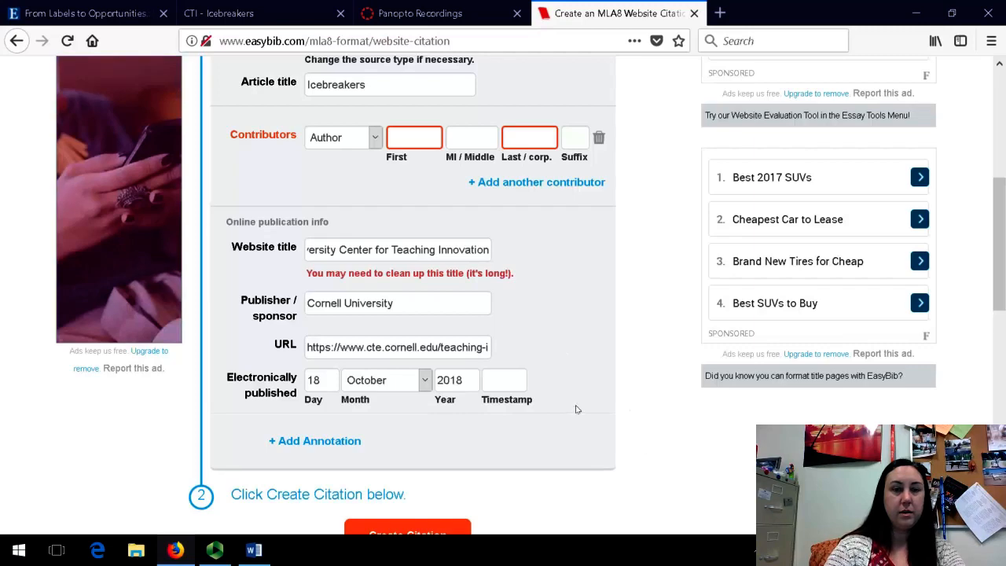
# Review the completed form and create the MLA8 citation for the Icebreakers website, leaving the author fields empty
pyautogui.scroll(-1, 575, 409)
pyautogui.scroll(3, 576, 408)
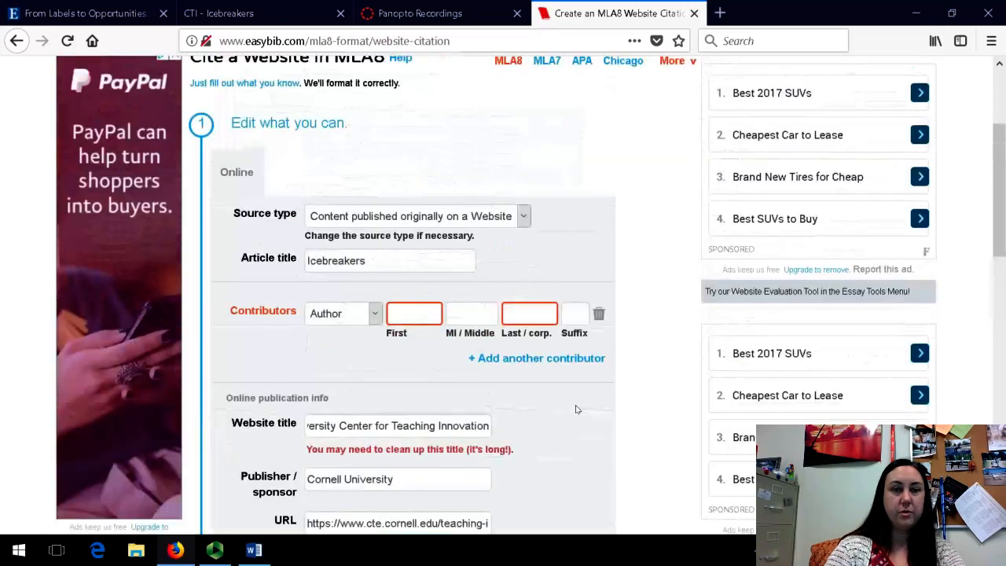
pyautogui.scroll(-10, 576, 401)
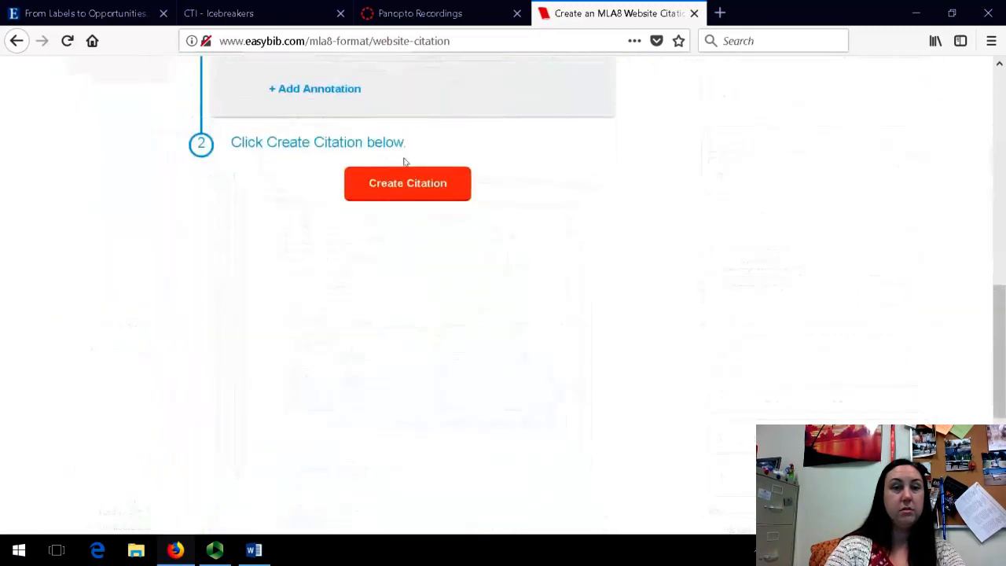
pyautogui.click(407, 181)
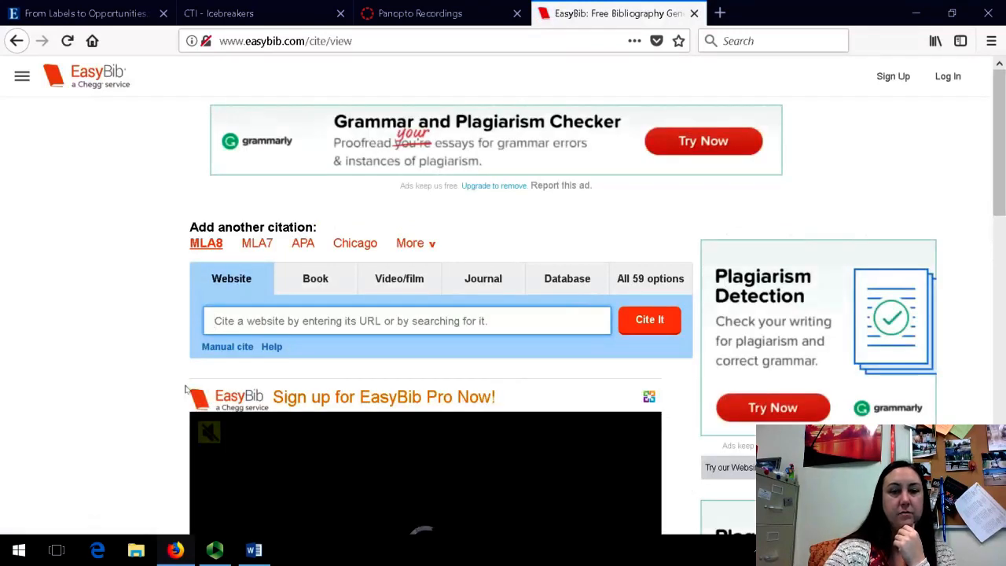
# Copy the full text of the newly generated Icebreakers citation from the EasyBib results page
pyautogui.scroll(-5, 181, 377)
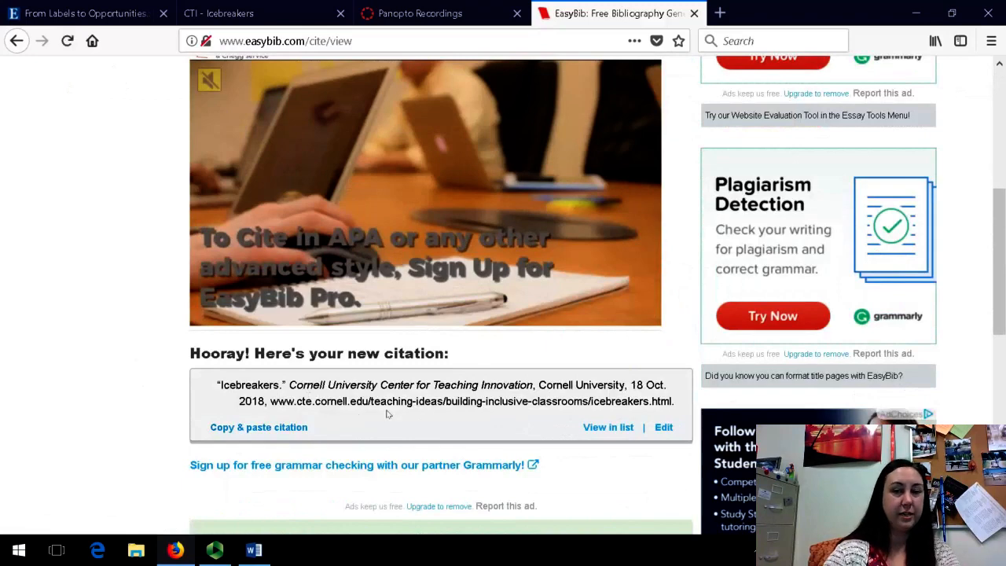
pyautogui.scroll(-2, 386, 414)
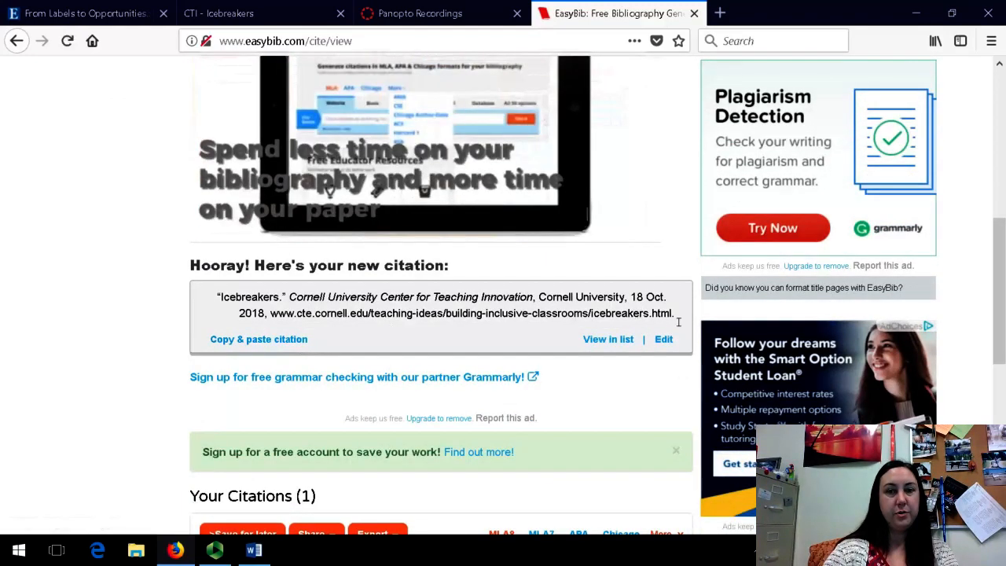
pyautogui.moveTo(678, 321); pyautogui.dragTo(195, 285)
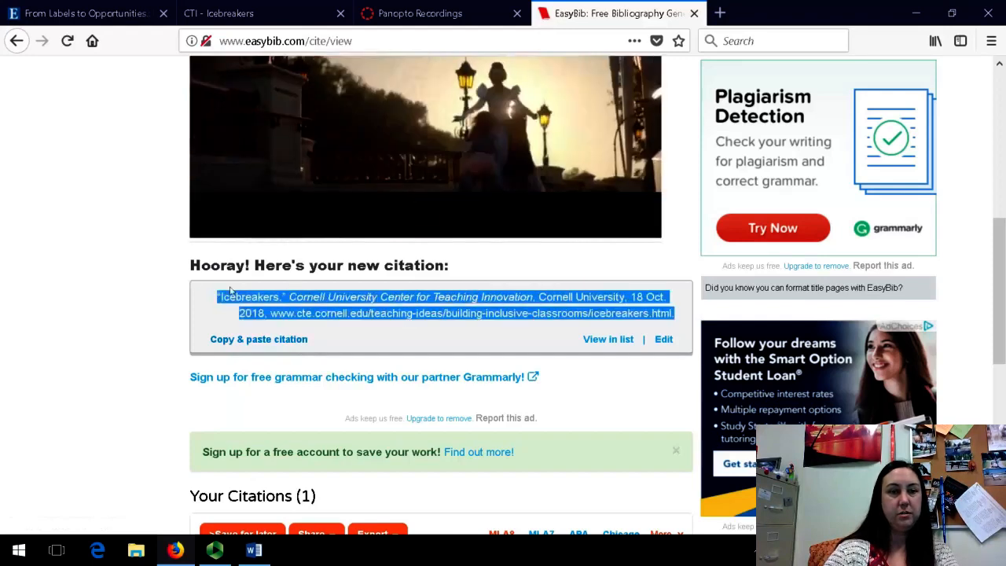
pyautogui.rightClick(262, 302)
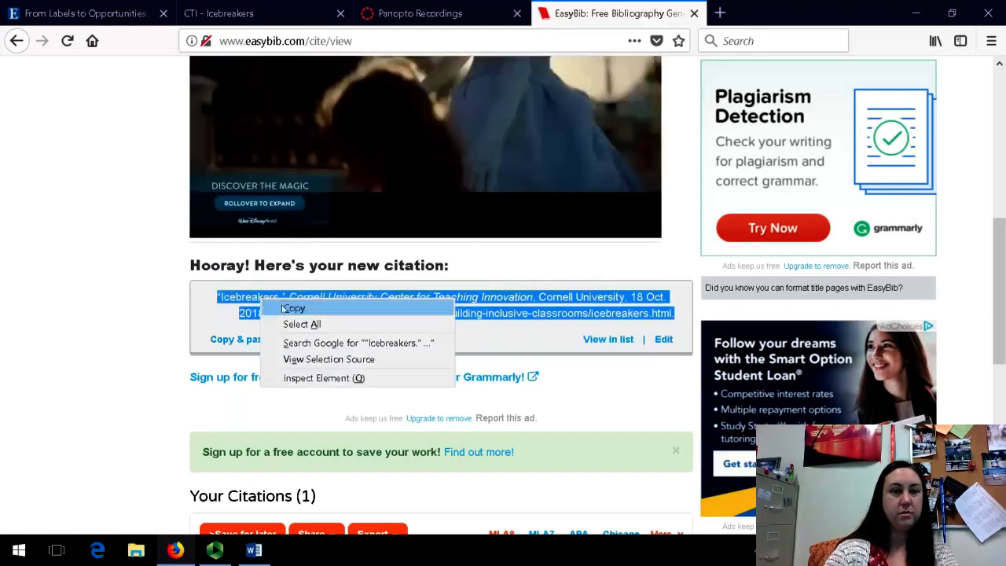
pyautogui.click(292, 308)
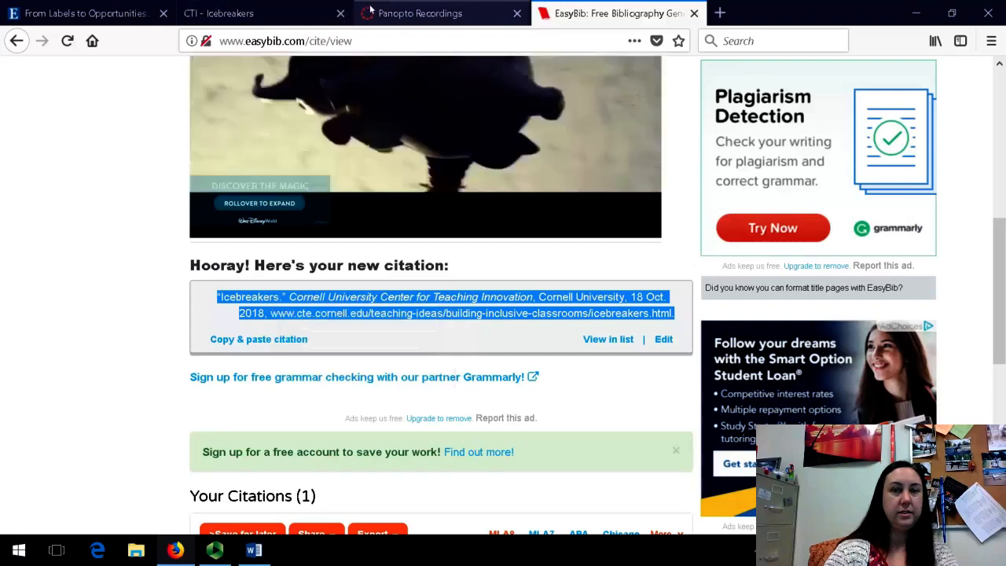
# Switch to the Word document and paste the Icebreakers citation on a new line between the book and EBSCOhost citations
pyautogui.click(253, 551)
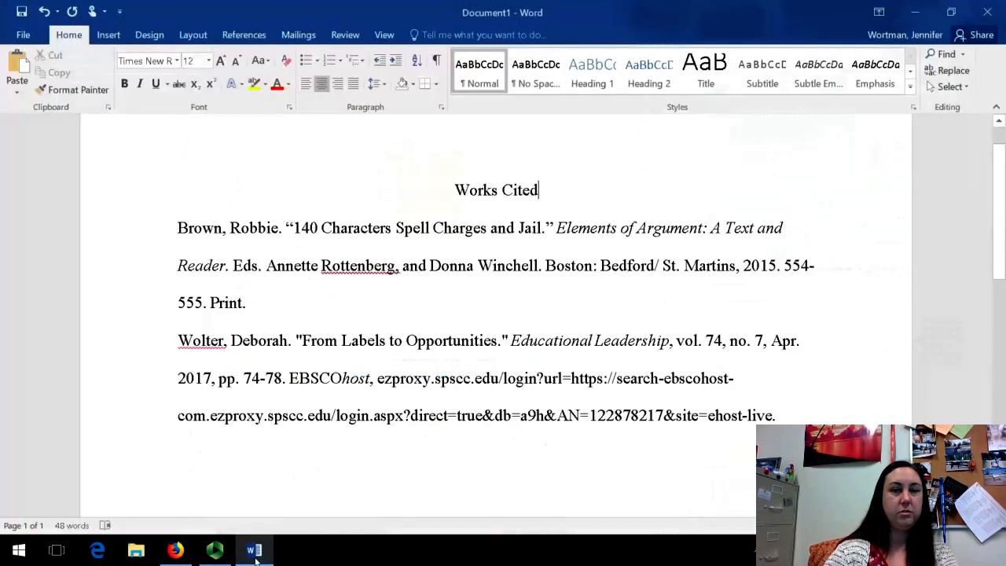
pyautogui.click(289, 308)
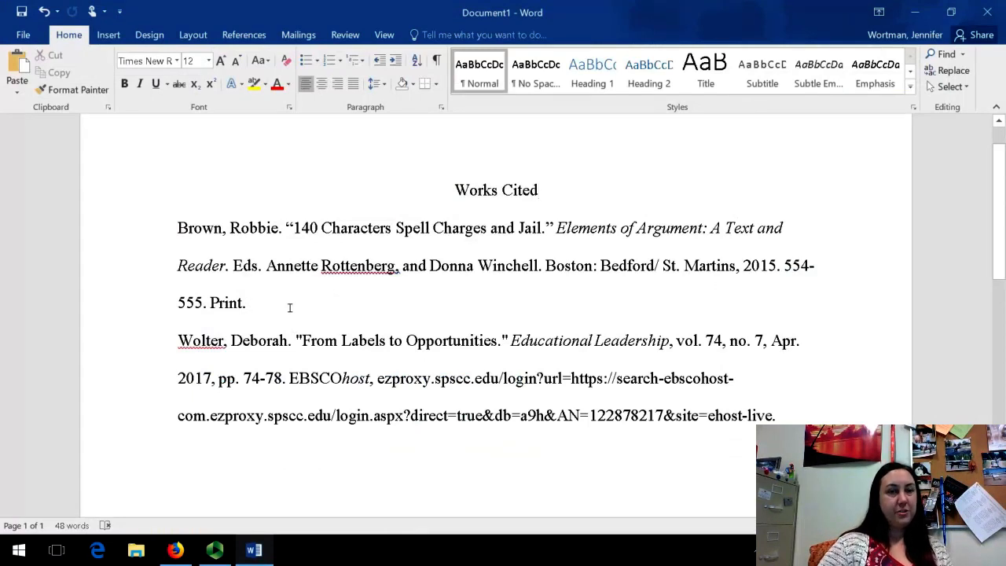
pyautogui.press('Return')
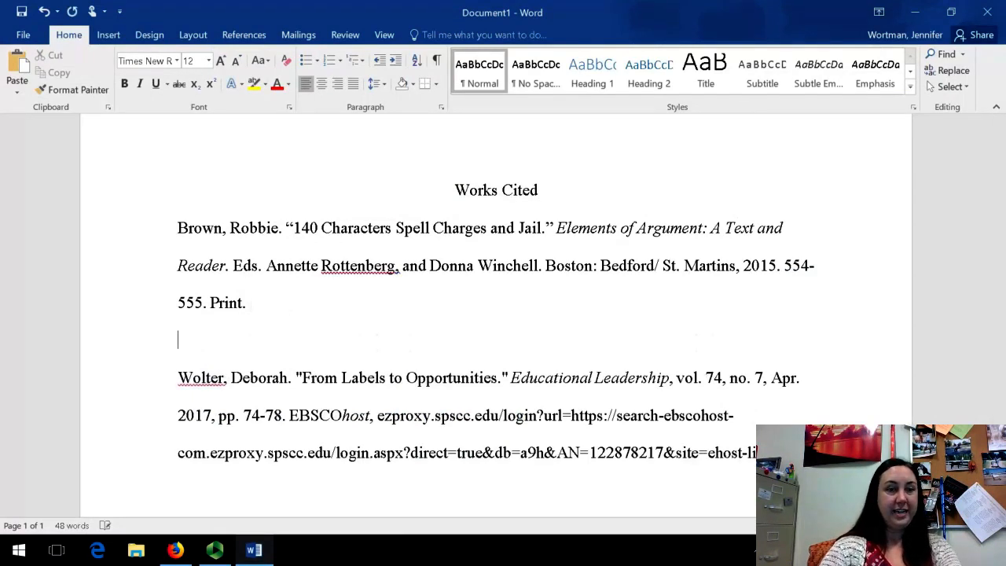
pyautogui.hotkey('ctrl', 'v')
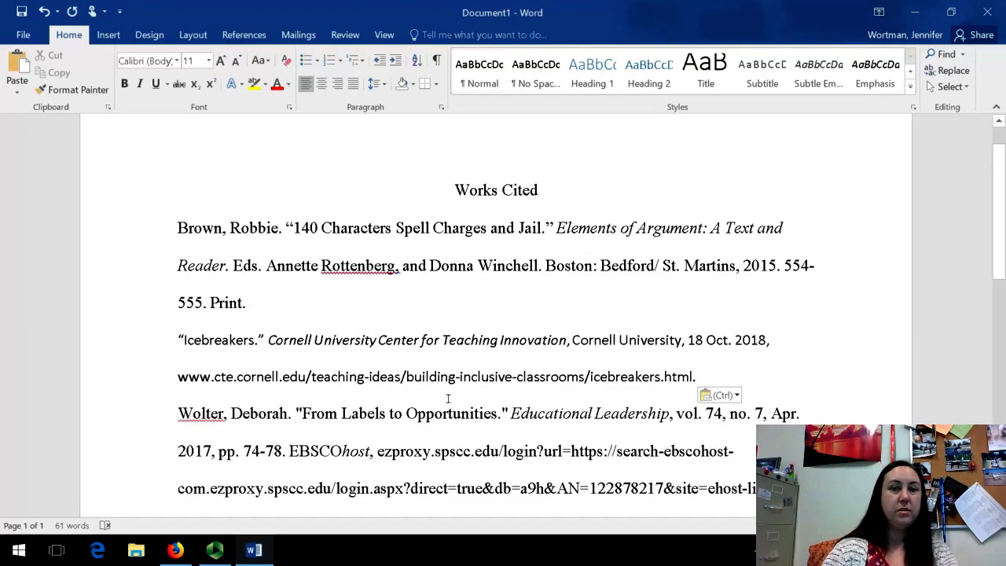
# Apply the Merge Formatting paste option to the pasted Icebreakers citation so it takes on the document's Times New Roman 12 pt text
pyautogui.click(732, 394)
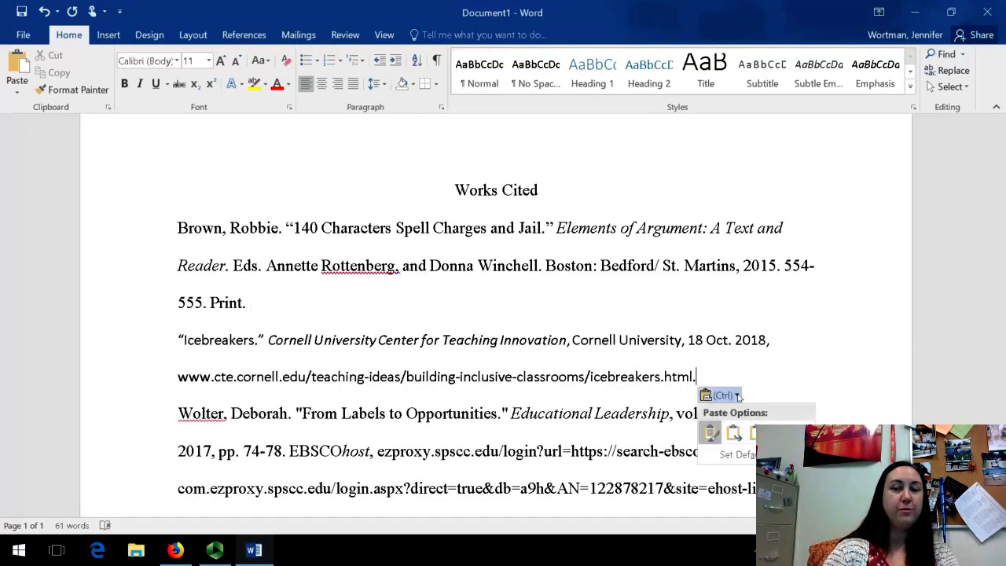
pyautogui.click(736, 434)
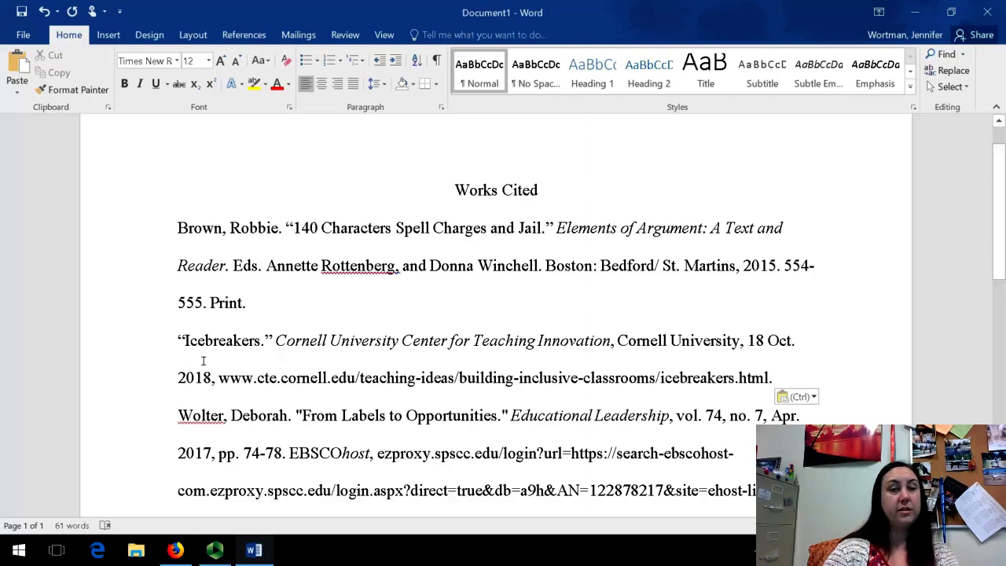
# Apply a 0.5" hanging indent to all three citations below the Works Cited heading, keeping double line spacing
pyautogui.scroll(-1, 839, 330)
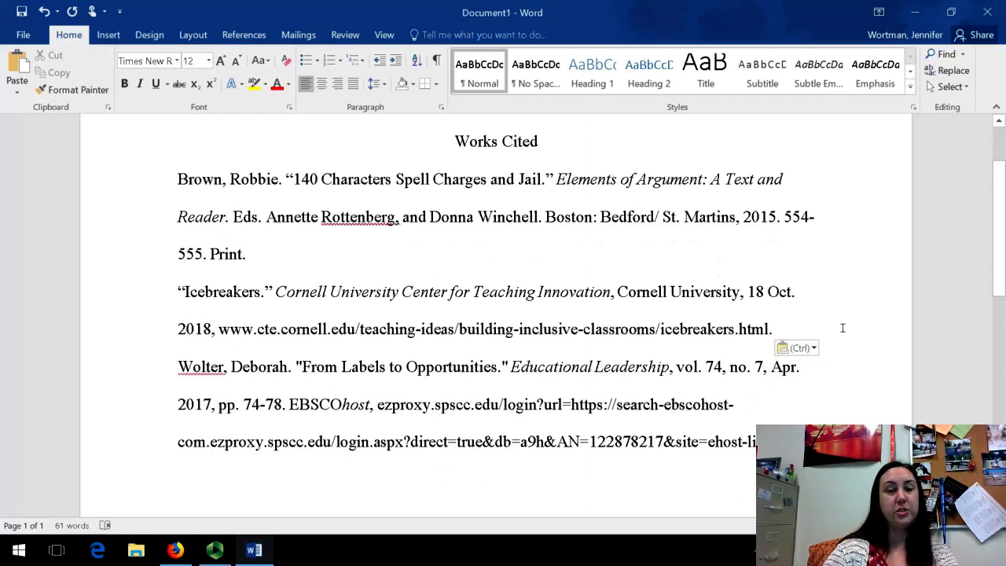
pyautogui.moveTo(818, 440); pyautogui.dragTo(162, 179)
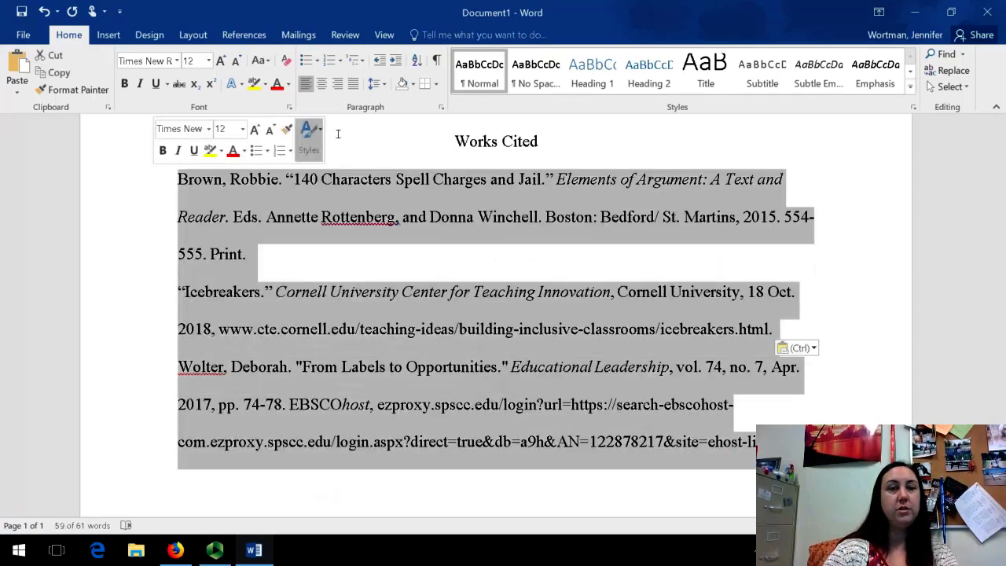
pyautogui.click(441, 107)
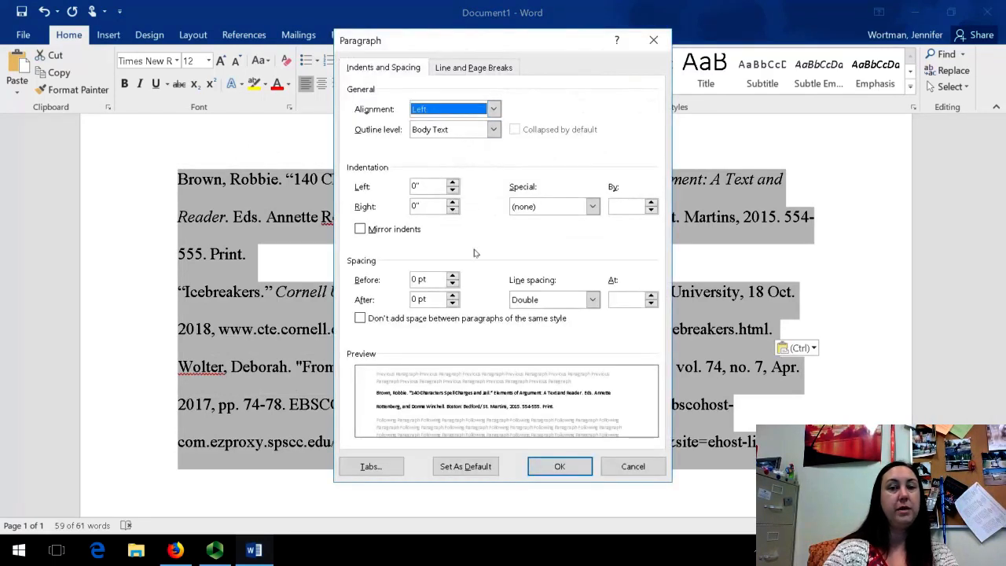
pyautogui.click(594, 208)
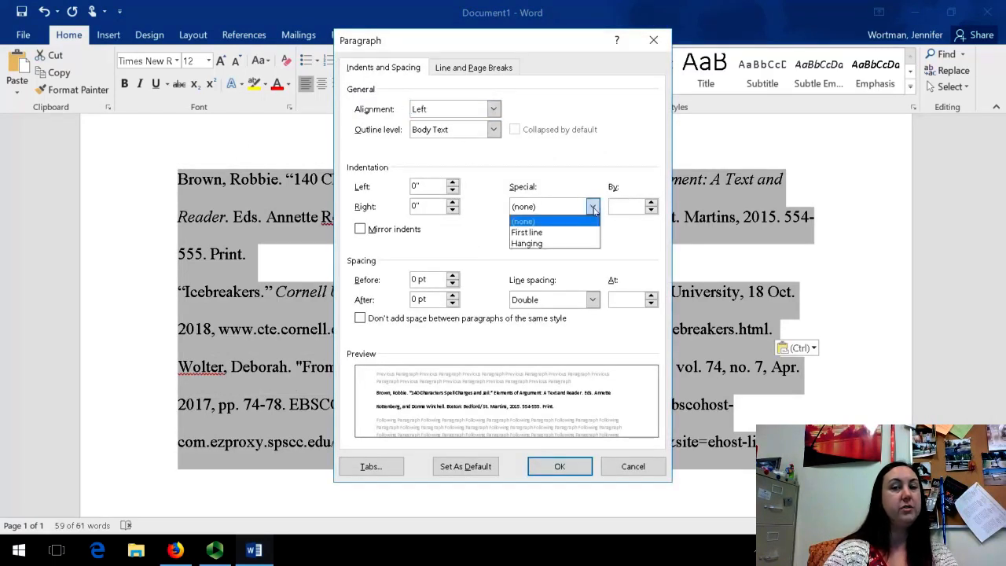
pyautogui.click(576, 243)
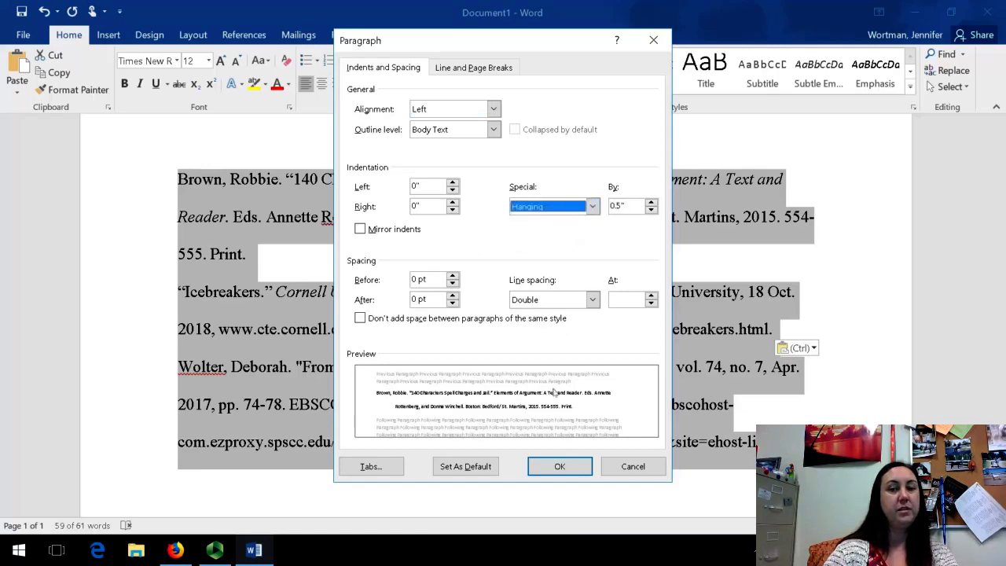
pyautogui.click(557, 465)
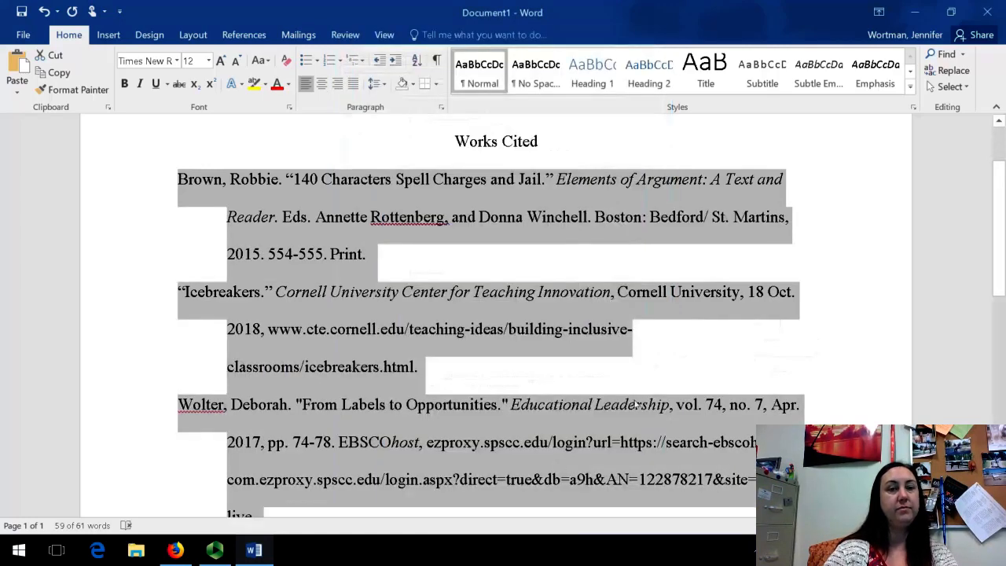
pyautogui.click(683, 372)
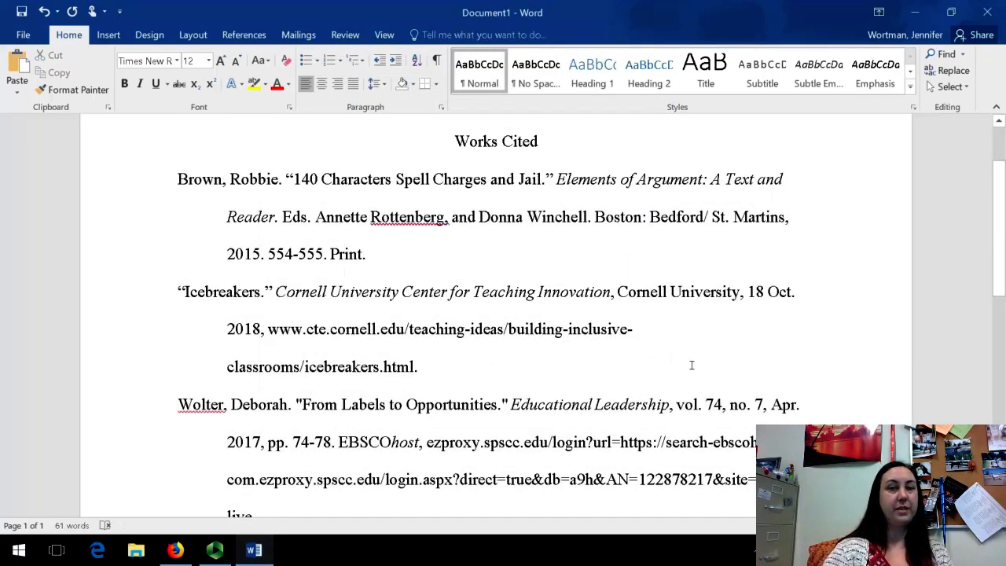
# Review the Works Cited page from heading to last entry, checking alphabetical order, double spacing and hanging indents
pyautogui.scroll(-1, 692, 364)
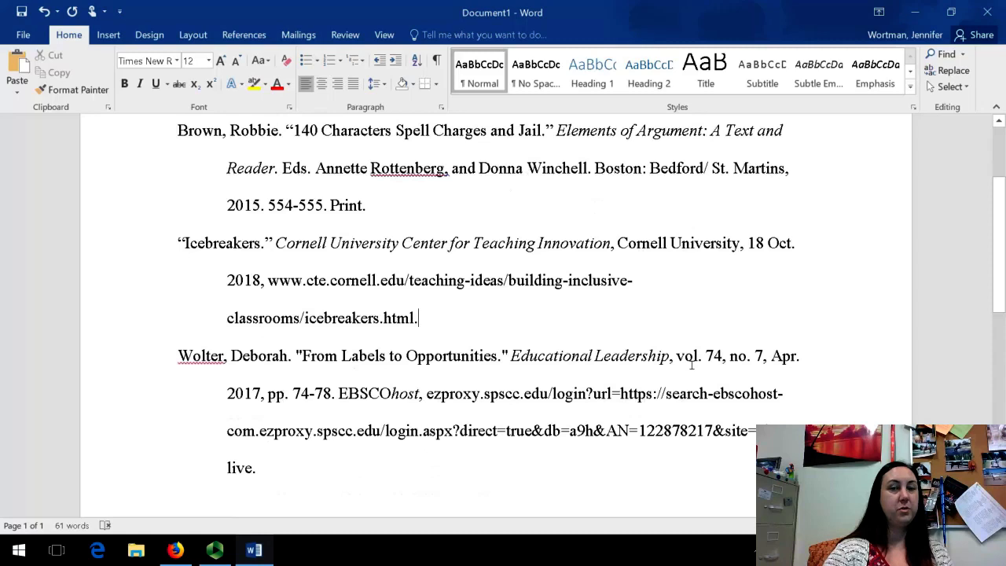
pyautogui.scroll(1, 692, 365)
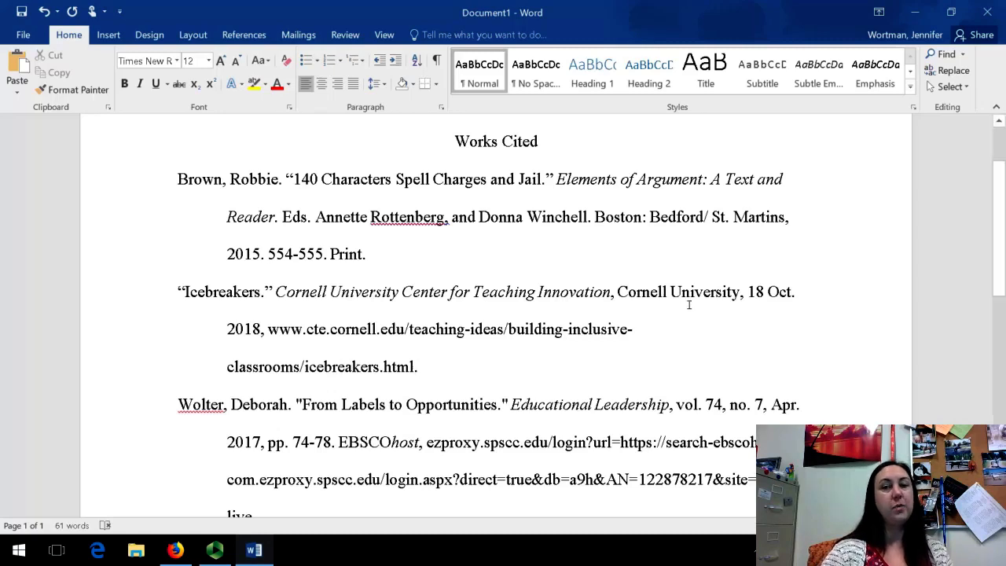
pyautogui.scroll(-1, 799, 329)
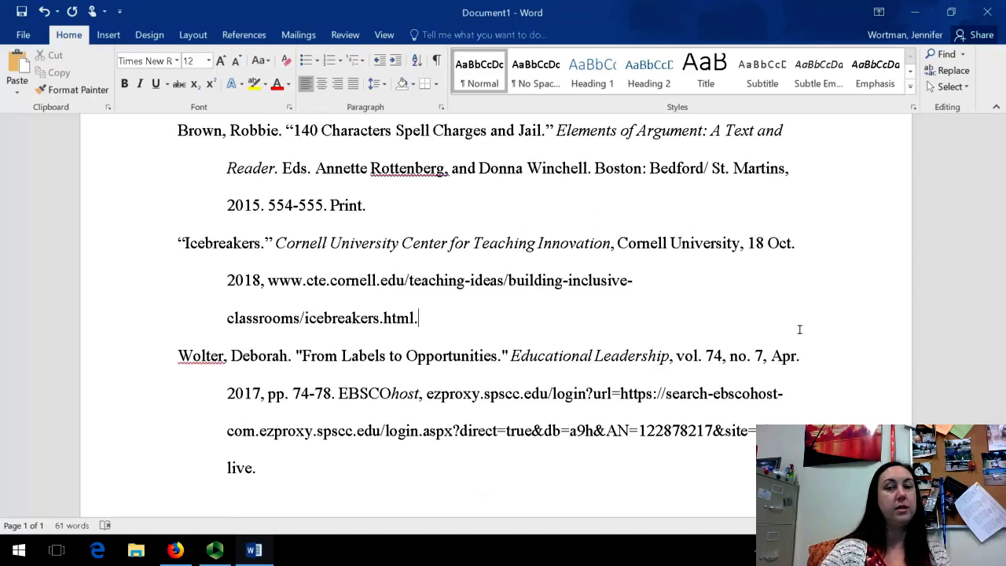
pyautogui.scroll(-1, 851, 415)
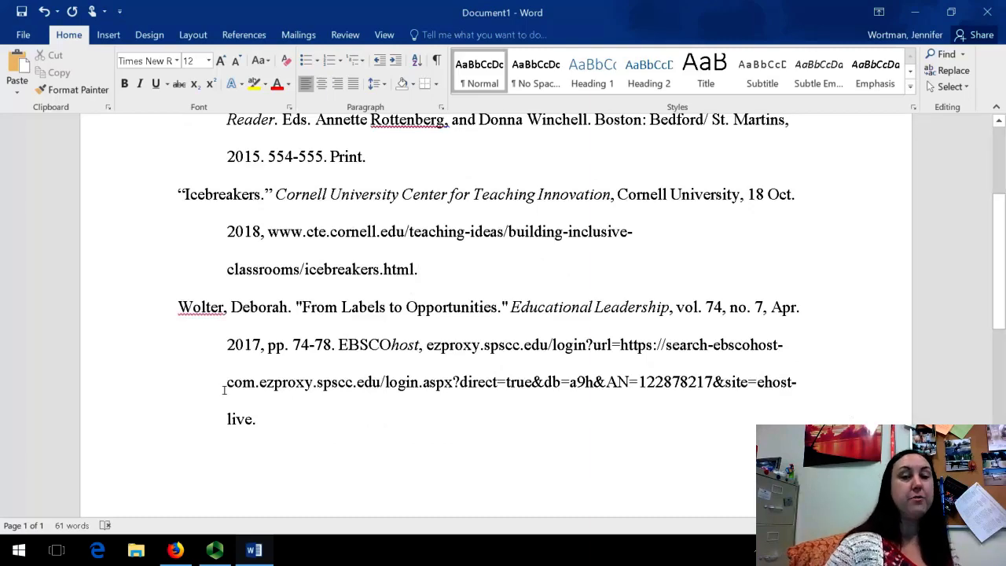
pyautogui.scroll(4, 224, 389)
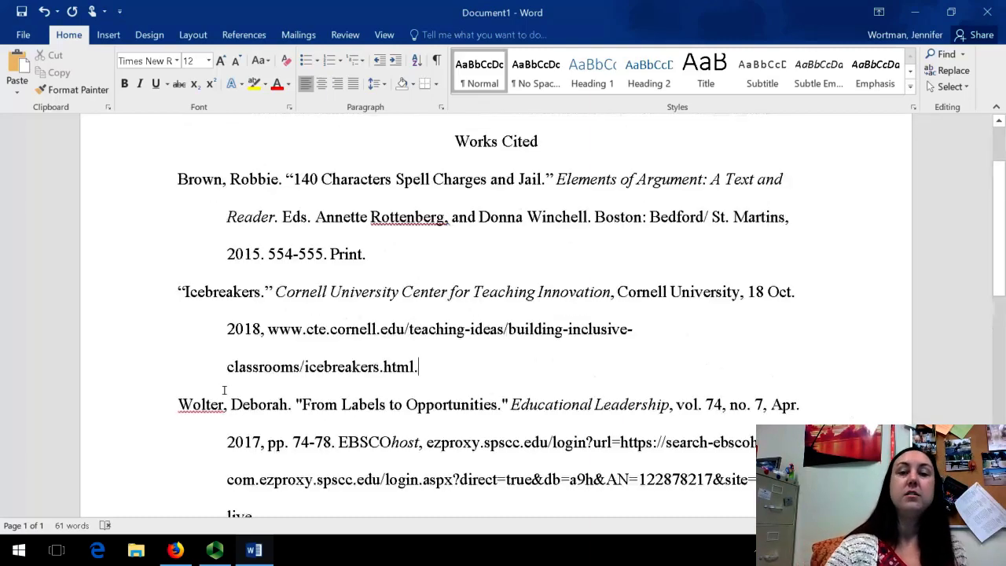
pyautogui.scroll(-1, 224, 387)
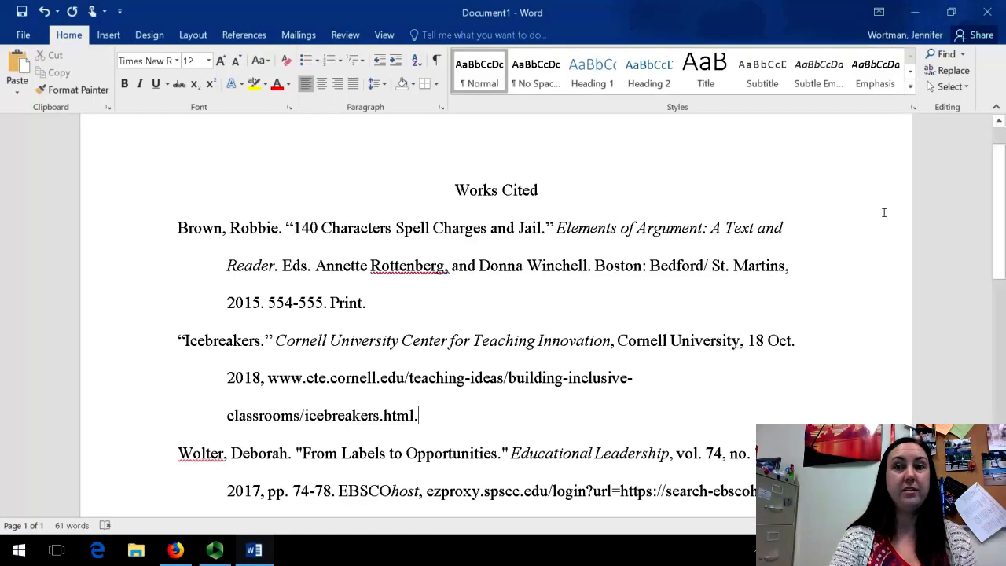
pyautogui.scroll(-1, 884, 206)
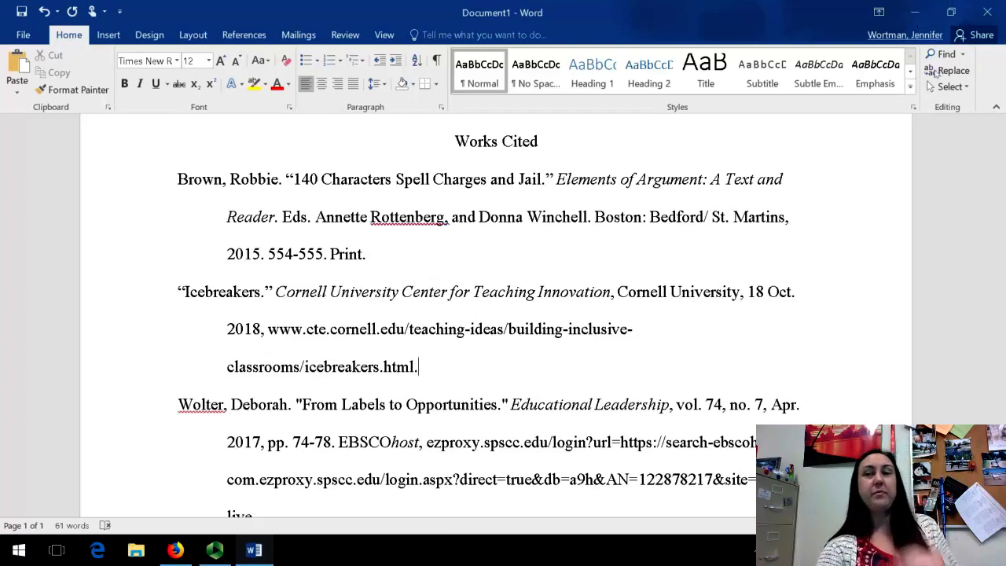
# Minimize the Word document and switch to the Panopto Recordings page in Firefox
pyautogui.click(914, 12)
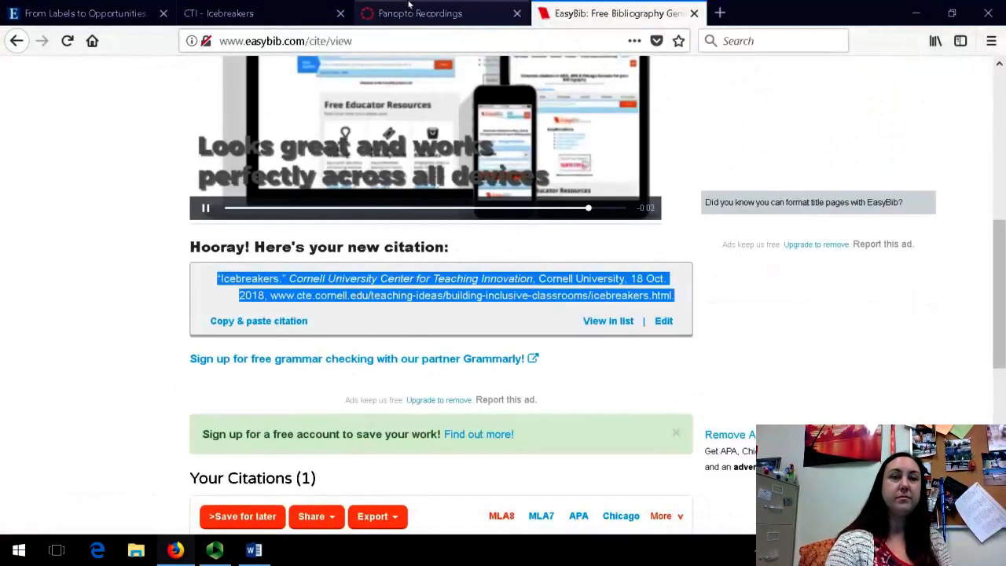
pyautogui.click(415, 11)
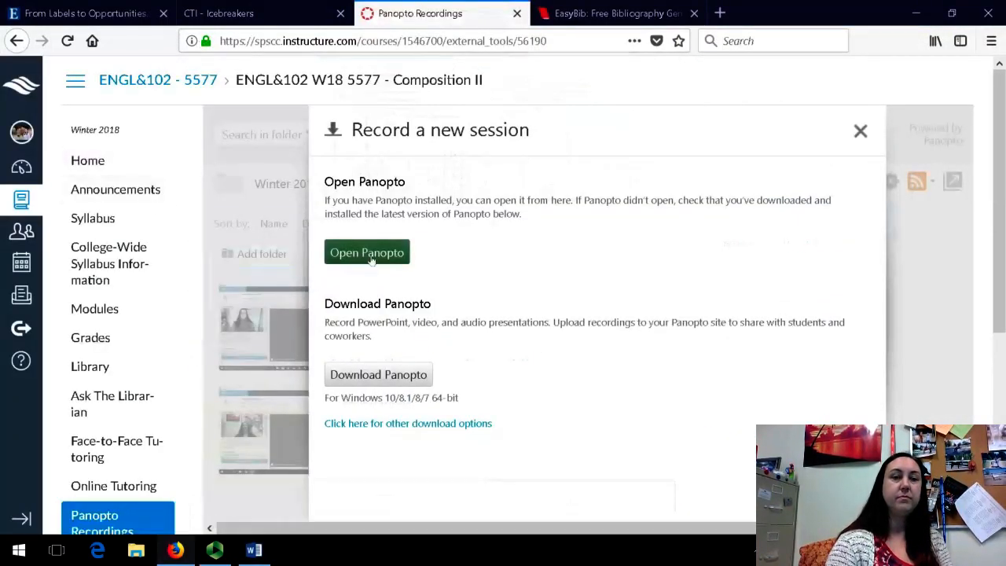